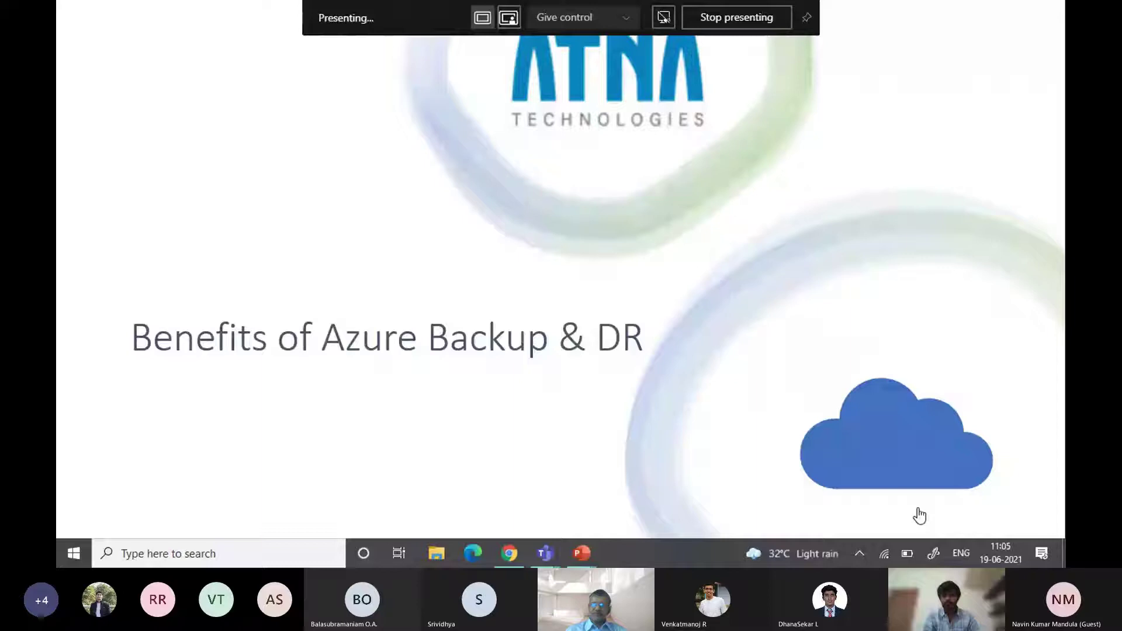
Present the slides from "Benefits of Azure Backup & DR" through "How it Works" and end the slide show
{"action": "key", "text": "alt+Tab"}
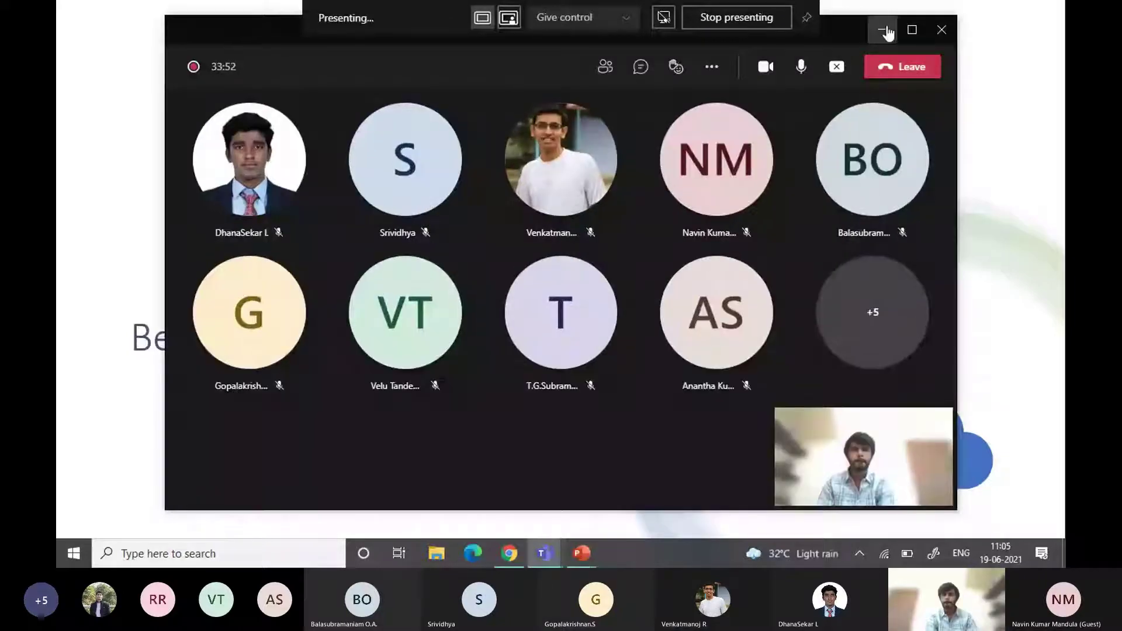
{"action": "left_click", "coordinate": [884, 29]}
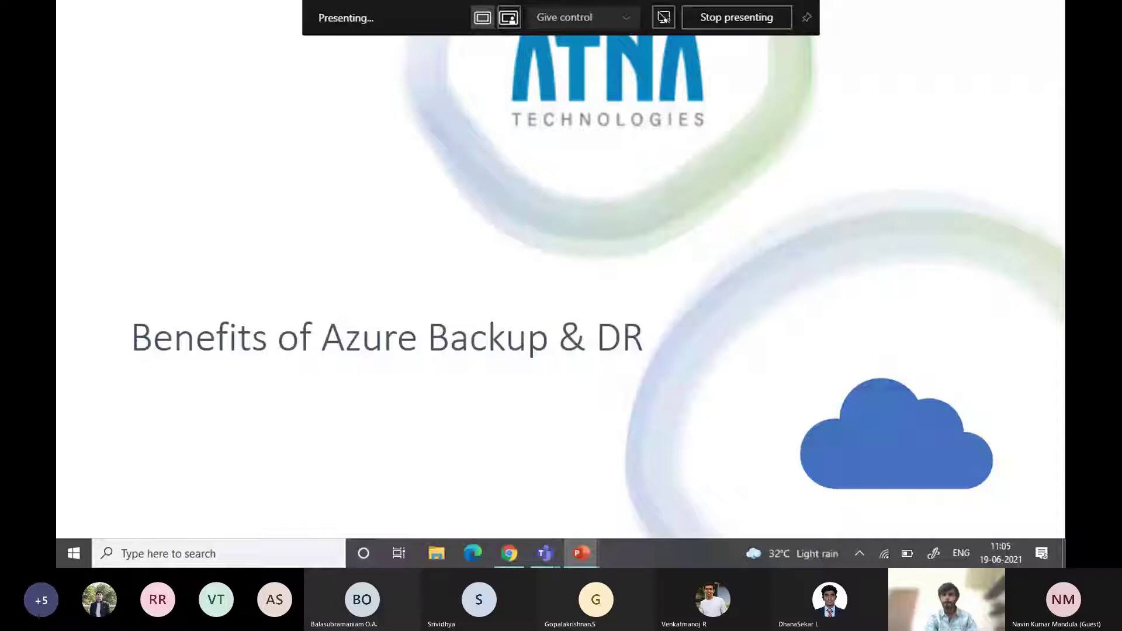
{"action": "key", "text": "Right"}
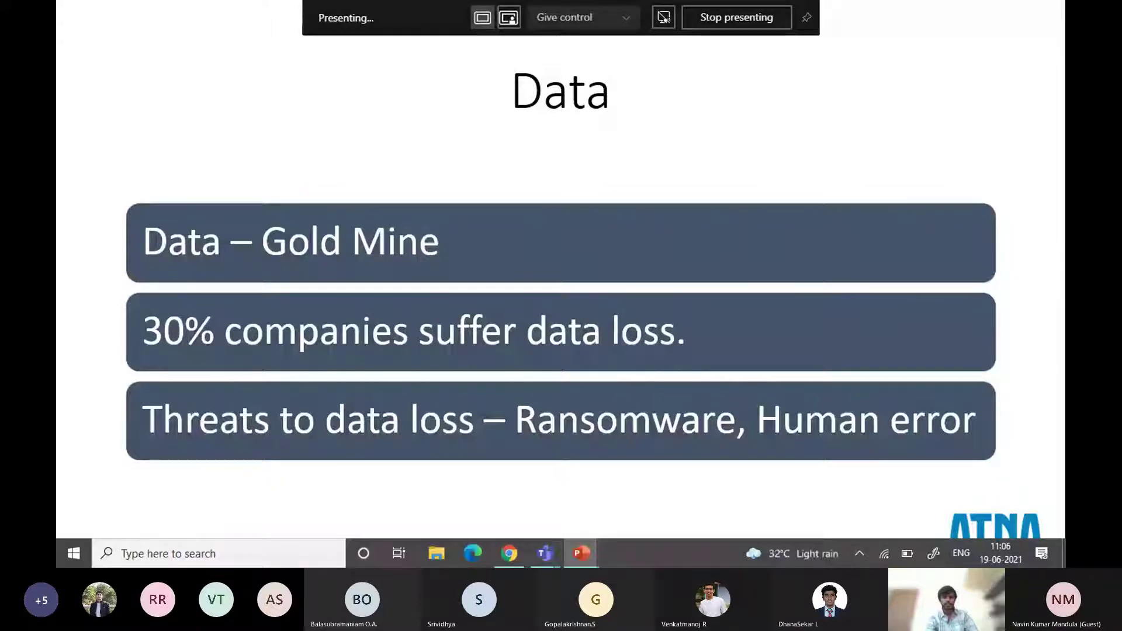
{"action": "key", "text": "Right"}
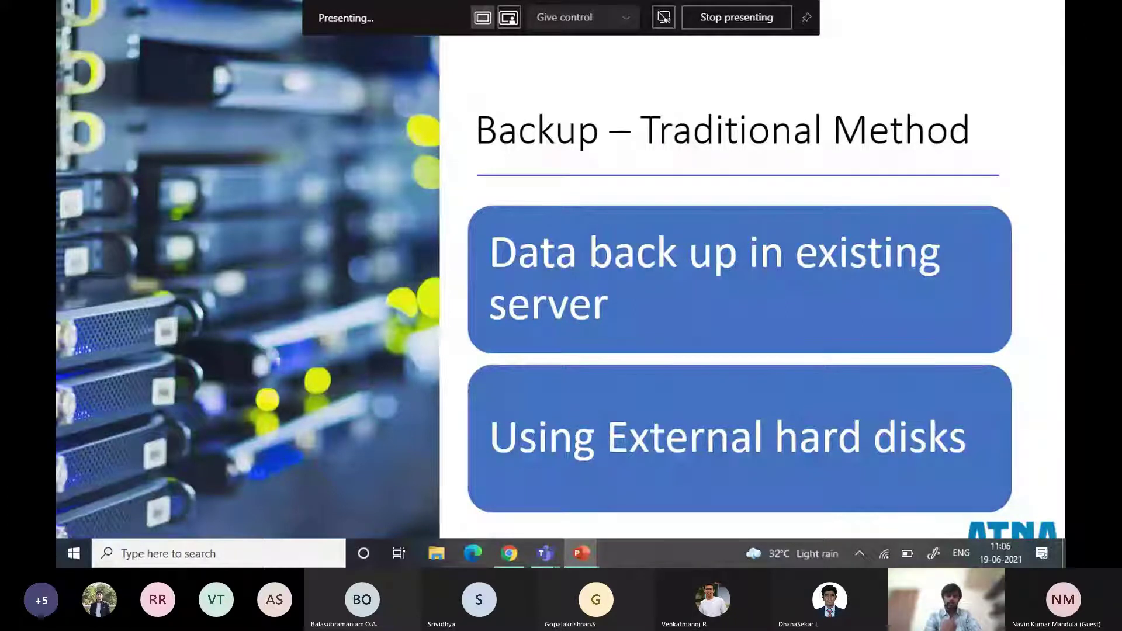
{"action": "key", "text": "Right"}
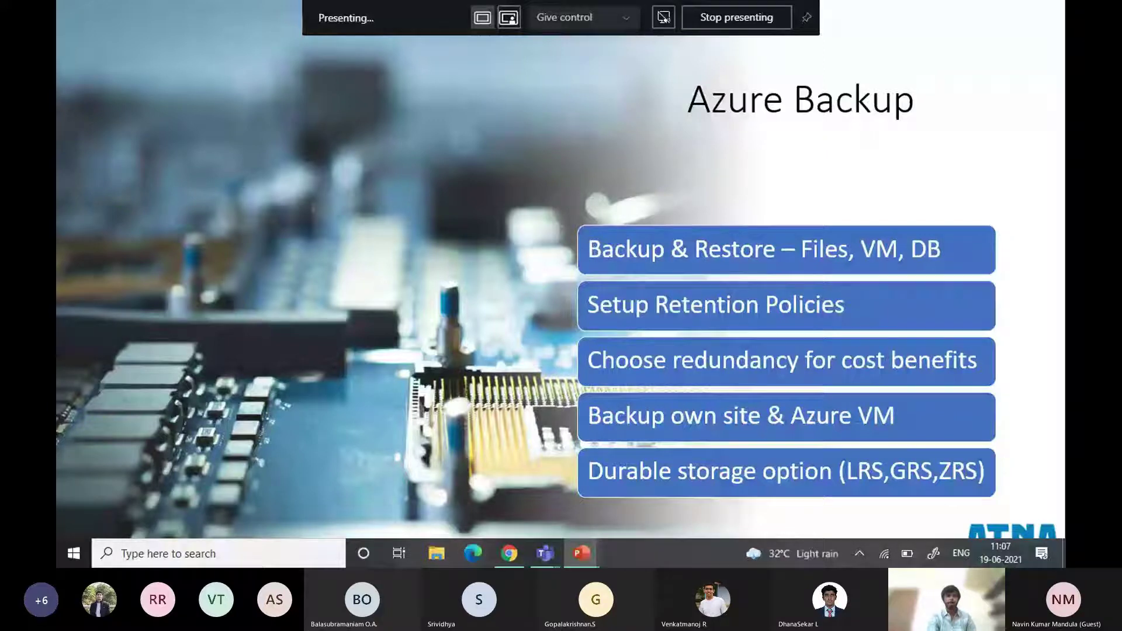
{"action": "key", "text": "Right"}
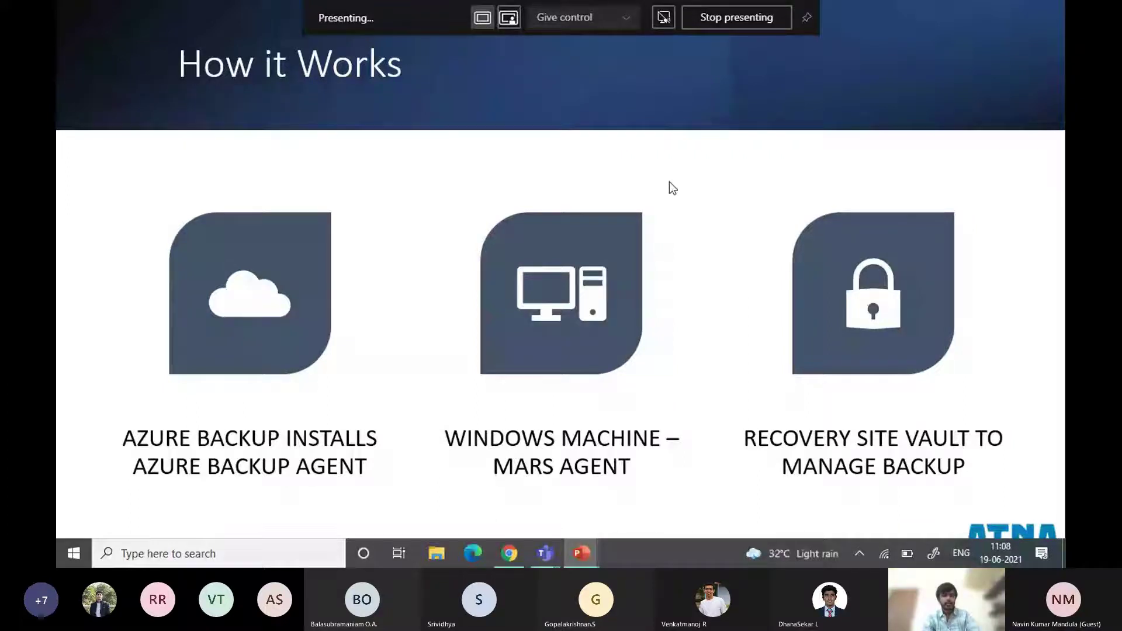
{"action": "key", "text": "Escape"}
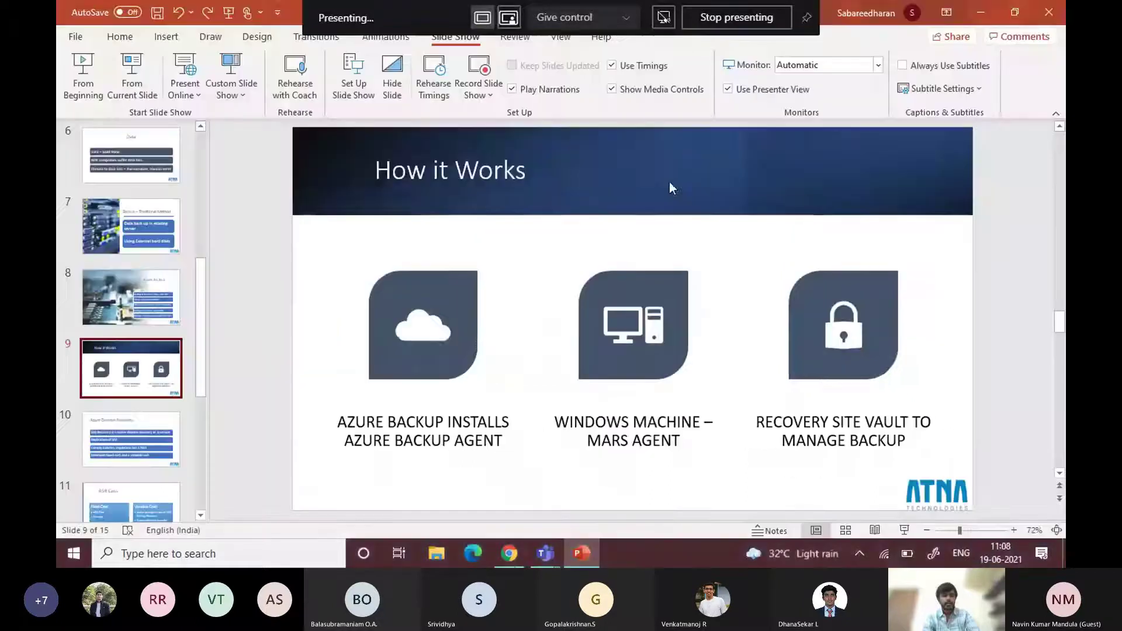
Switch to the Azure pricing calculator in Chrome, search products for "azure back" and add Azure Backup to the estimate
{"action": "left_click", "coordinate": [511, 555]}
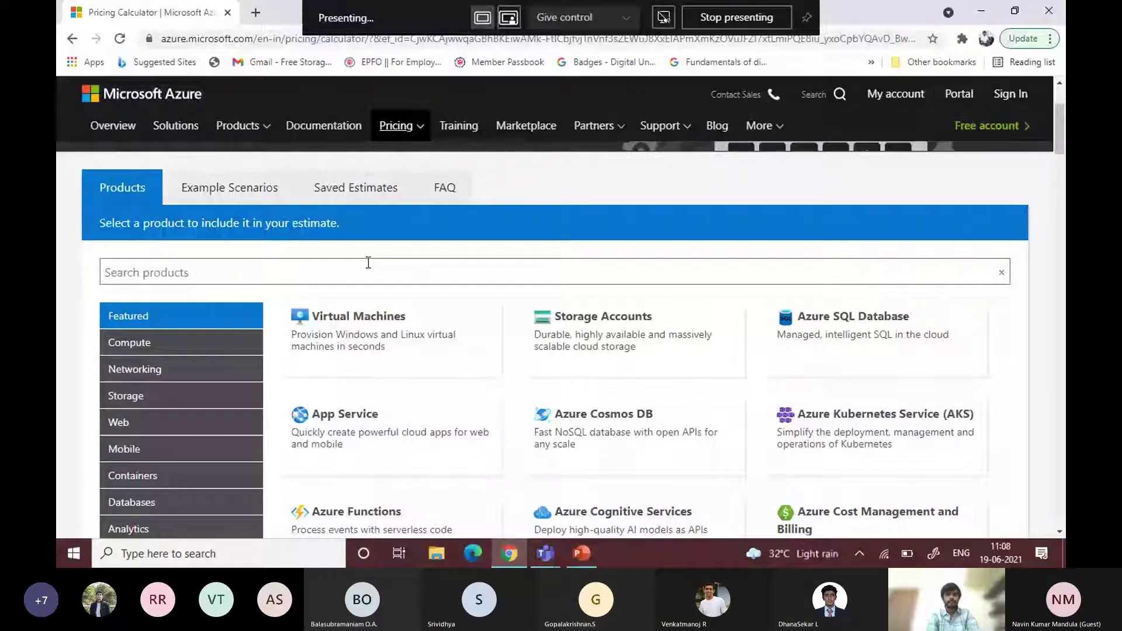
{"action": "scroll", "coordinate": [304, 255], "scroll_direction": "down", "scroll_amount": 1}
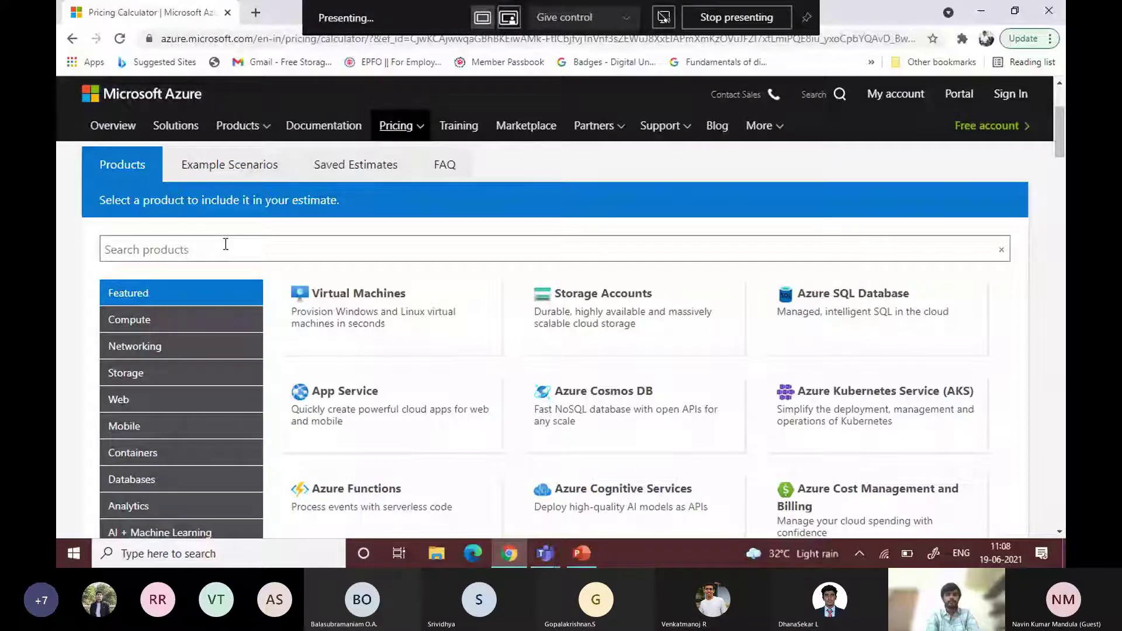
{"action": "left_click", "coordinate": [226, 244]}
{"action": "type", "text": "azure"}
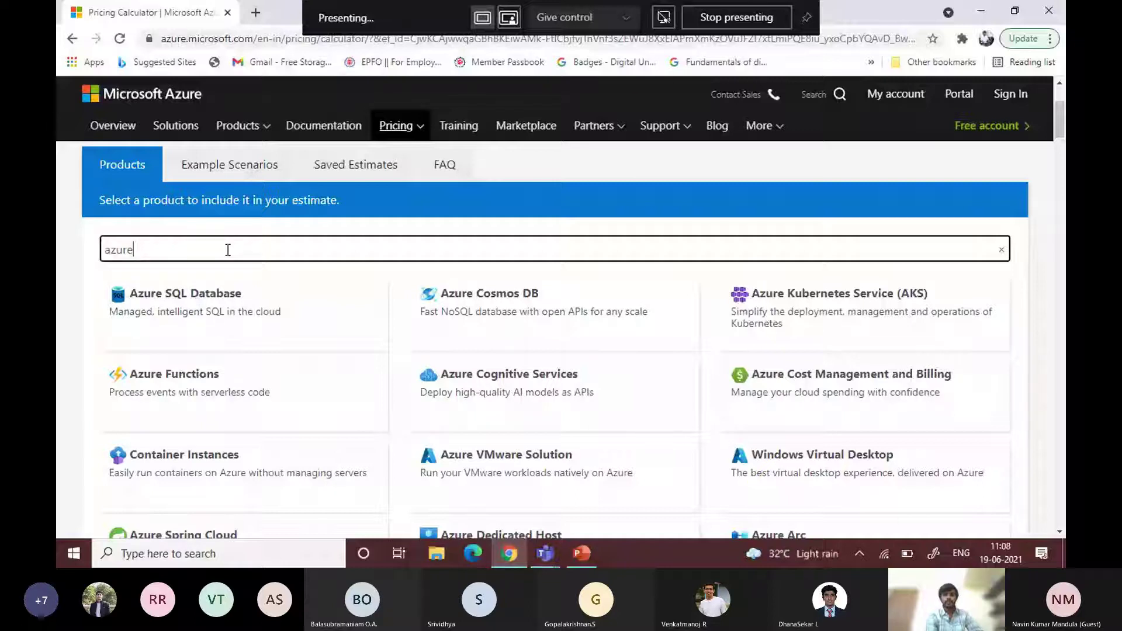
{"action": "type", "text": " back"}
{"action": "left_click", "coordinate": [231, 310]}
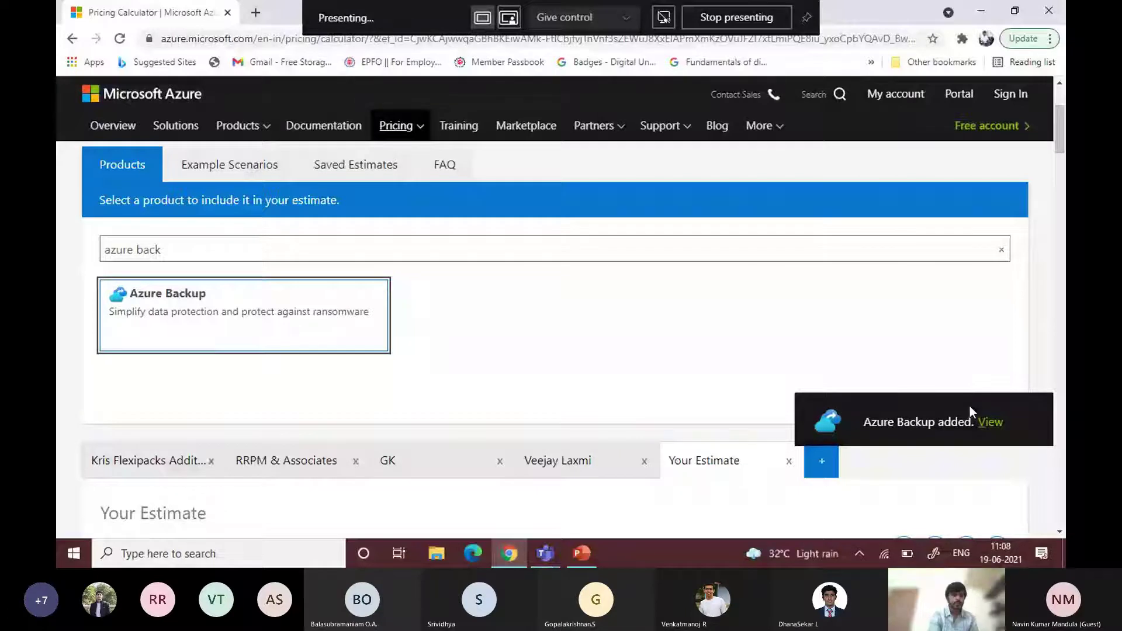
Go to the added Azure Backup entry, set its region to South India and check the available backup types
{"action": "left_click", "coordinate": [990, 422]}
{"action": "left_click", "coordinate": [205, 261]}
{"action": "scroll", "coordinate": [234, 374], "scroll_direction": "down", "scroll_amount": 1}
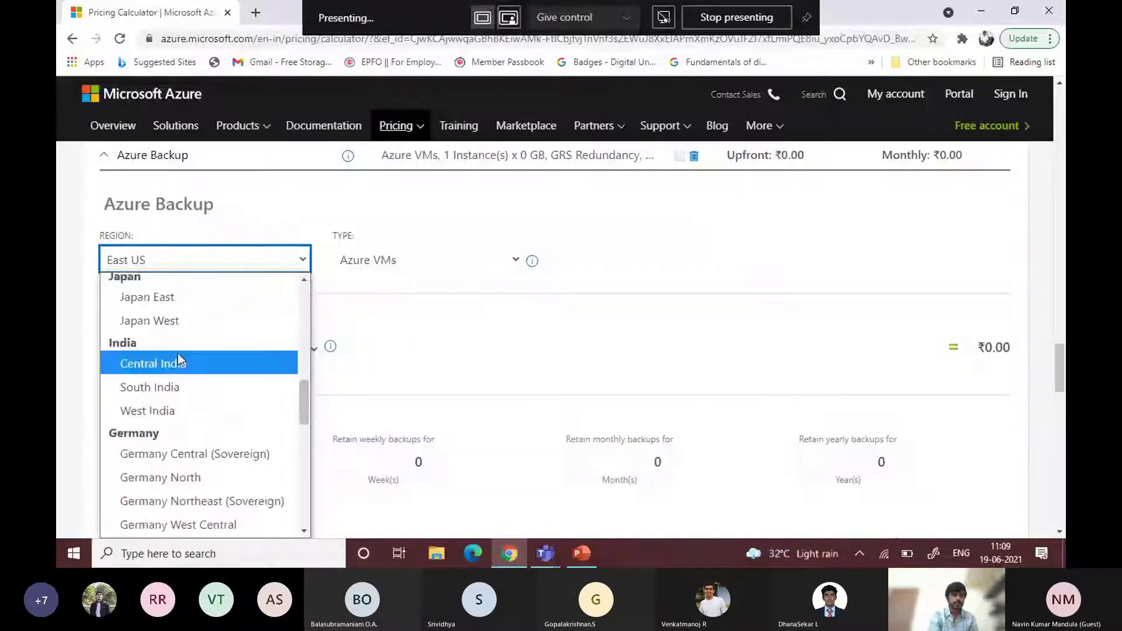
{"action": "left_click", "coordinate": [196, 388]}
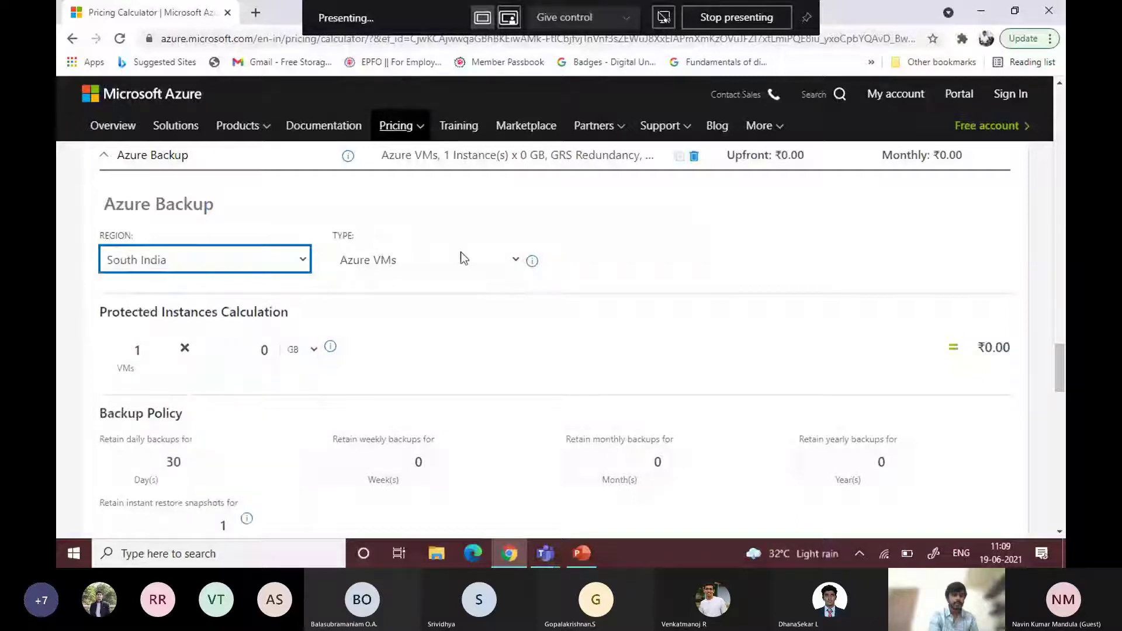
{"action": "left_click", "coordinate": [472, 268]}
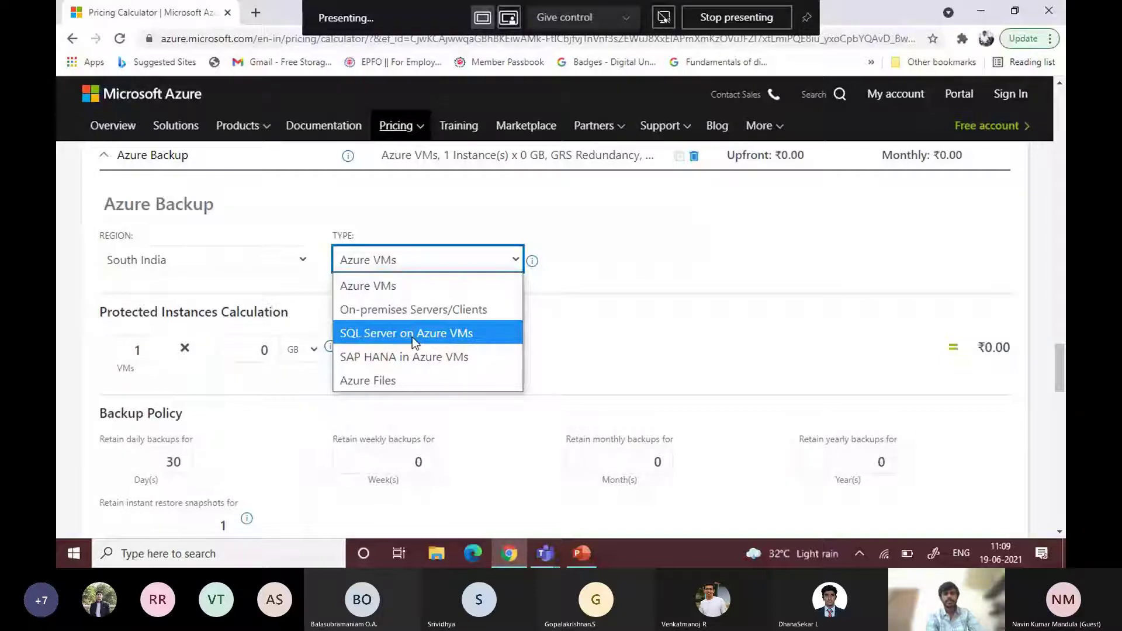
{"action": "left_click", "coordinate": [601, 251]}
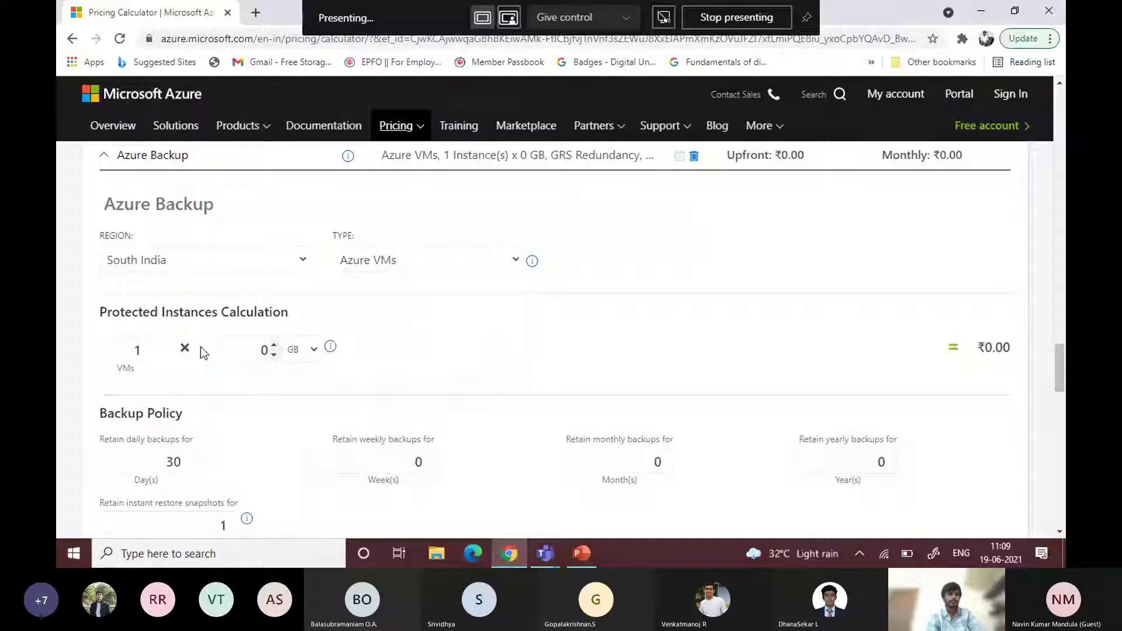
Set the protected instances to 2 VMs of 250 GB each
{"action": "left_click", "coordinate": [146, 346]}
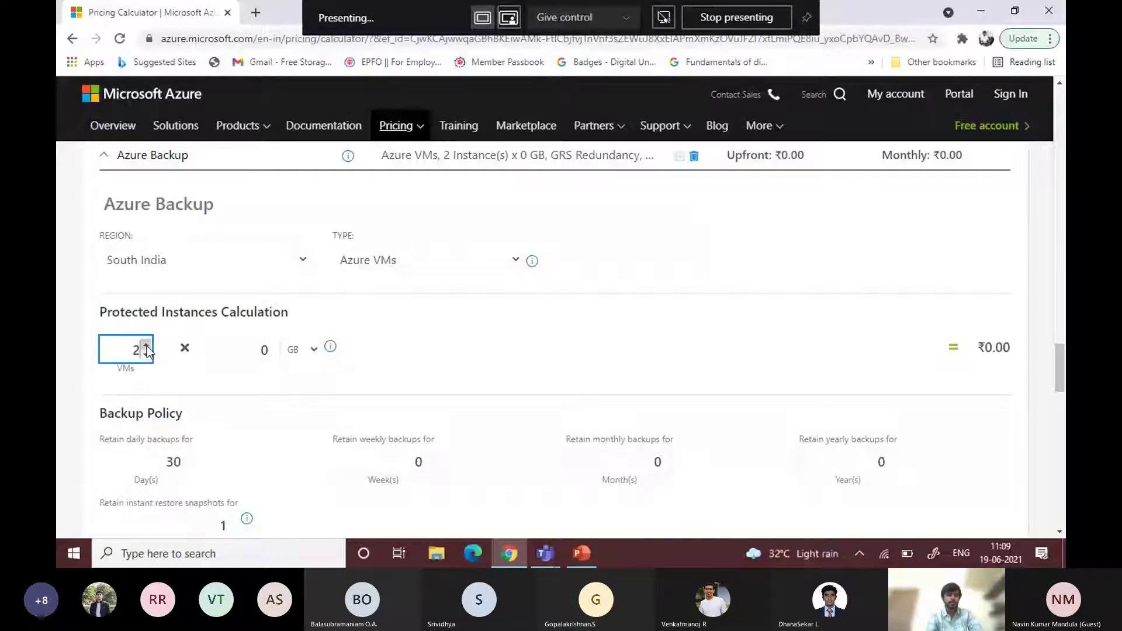
{"action": "left_click", "coordinate": [267, 347]}
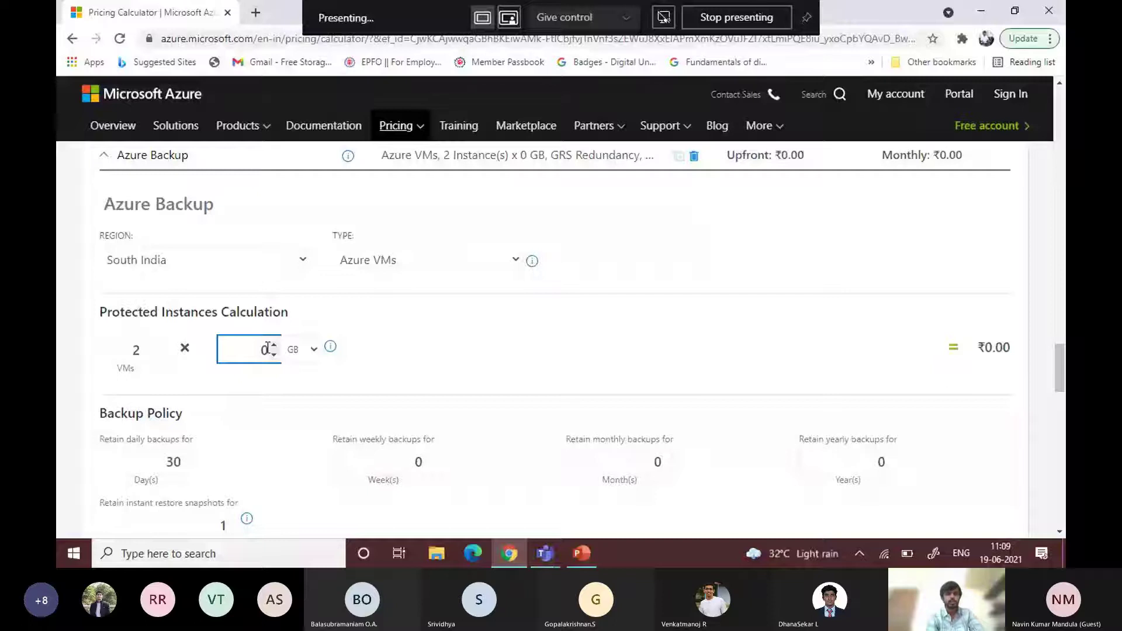
{"action": "type", "text": "250"}
{"action": "scroll", "coordinate": [683, 344], "scroll_direction": "down", "scroll_amount": 2}
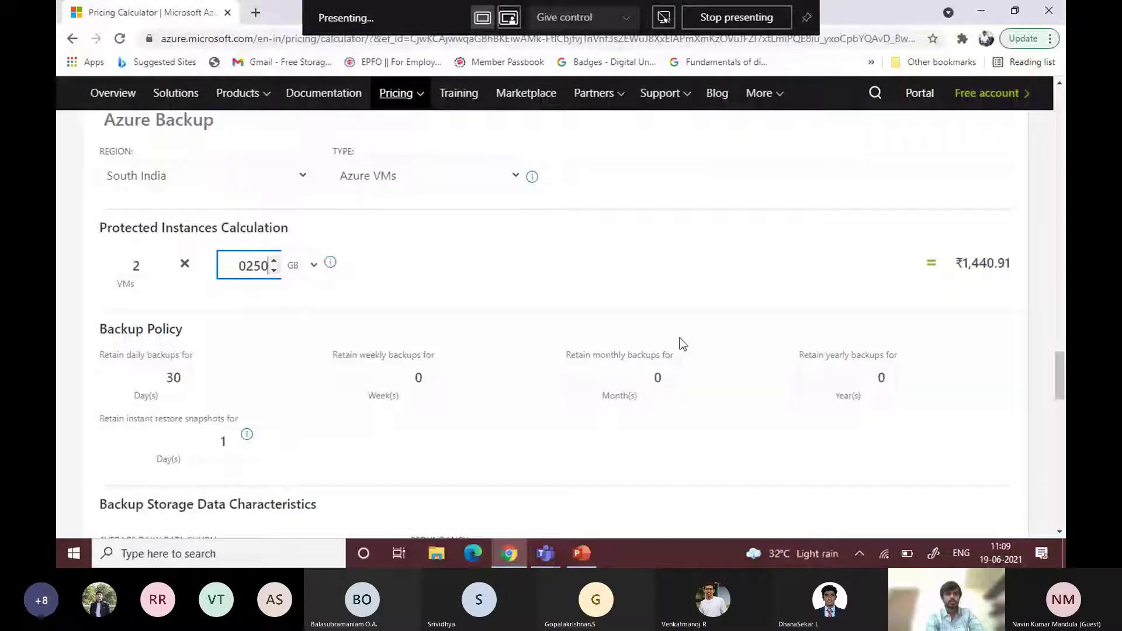
{"action": "key", "text": "Tab"}
Set the backup policy to retain 2 weekly, 1 monthly and 1 yearly backups, with instant restore snapshots for 5 days
{"action": "scroll", "coordinate": [584, 327], "scroll_direction": "down", "scroll_amount": 2}
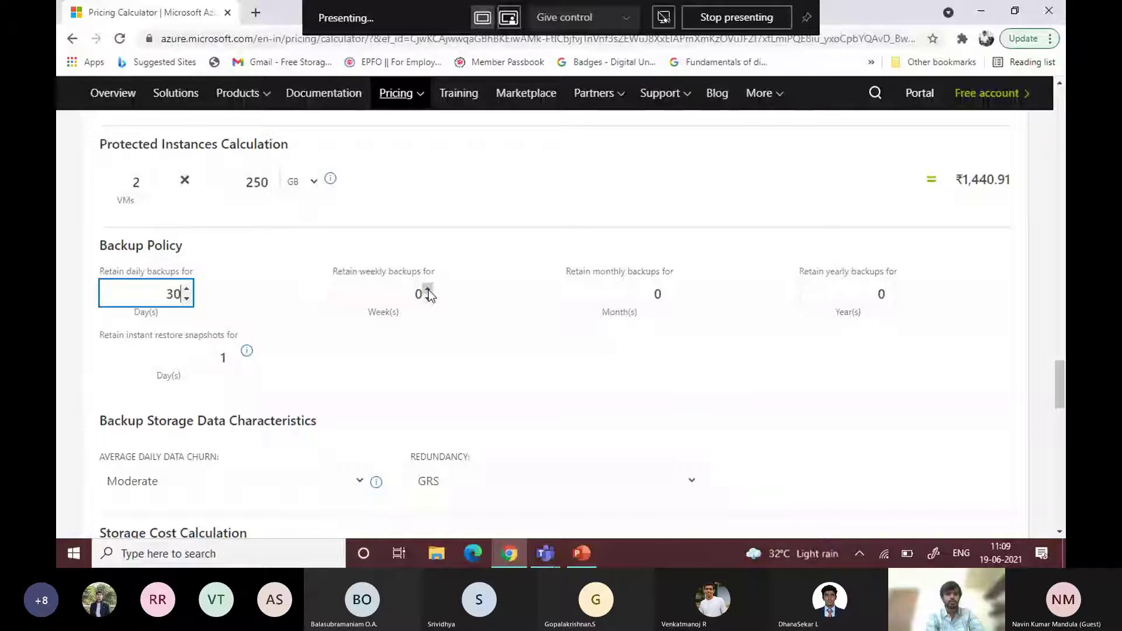
{"action": "left_click", "coordinate": [428, 291]}
{"action": "left_click", "coordinate": [428, 291]}
{"action": "left_click", "coordinate": [667, 289]}
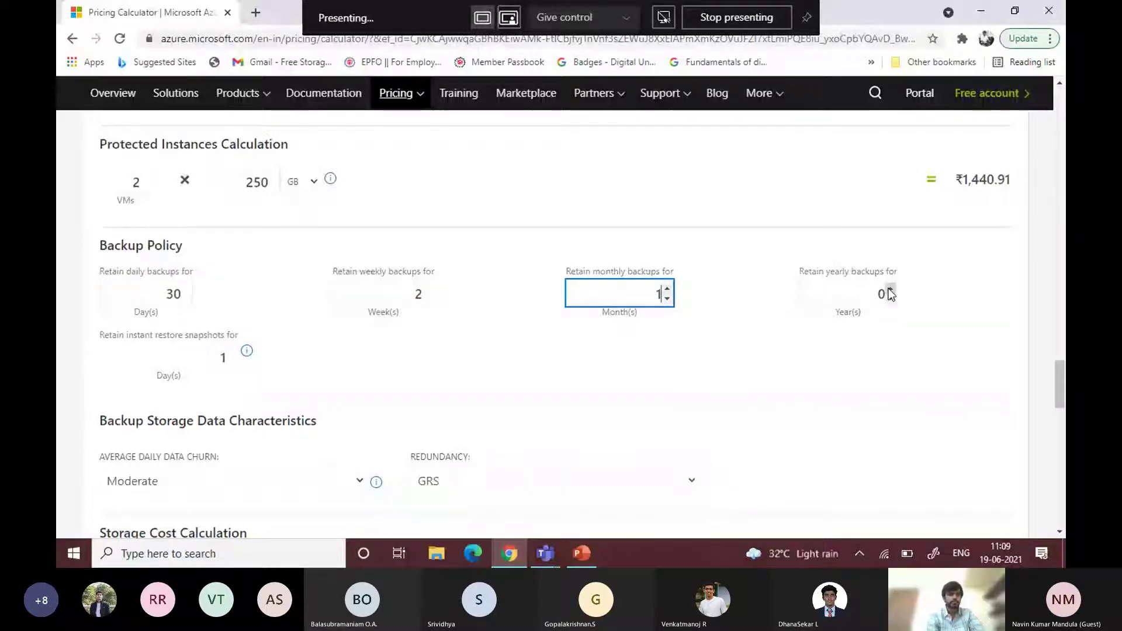
{"action": "left_click", "coordinate": [890, 290]}
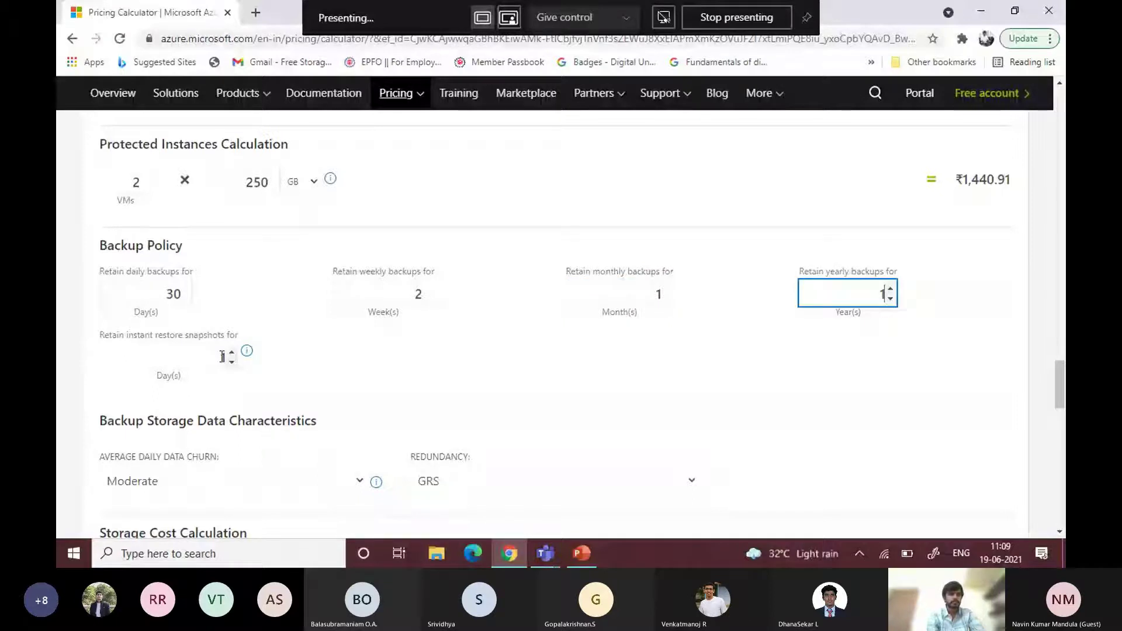
{"action": "left_click", "coordinate": [222, 356]}
{"action": "type", "text": "5"}
{"action": "scroll", "coordinate": [641, 367], "scroll_direction": "up", "scroll_amount": 2}
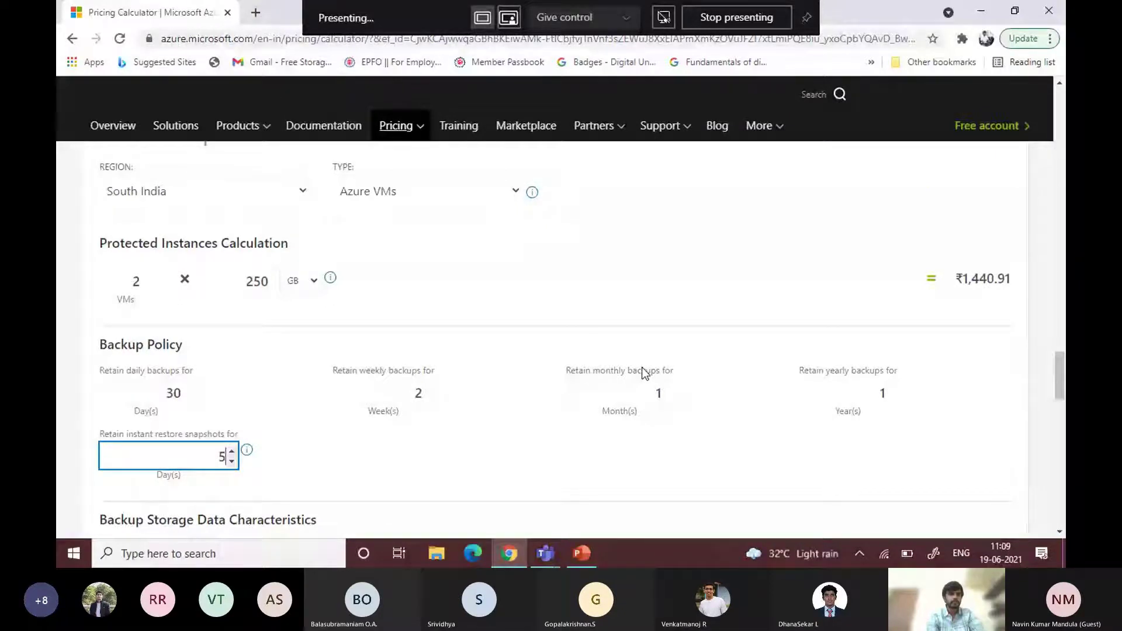
Review the storage costs and set the backup storage redundancy to LRS
{"action": "scroll", "coordinate": [645, 373], "scroll_direction": "down", "scroll_amount": 2}
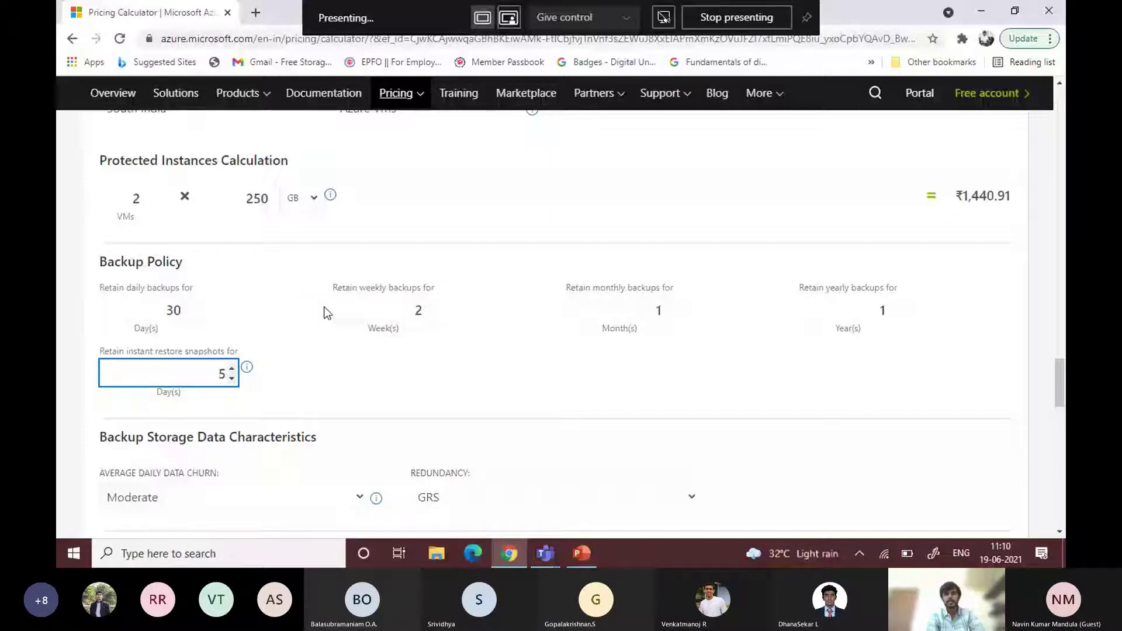
{"action": "scroll", "coordinate": [686, 409], "scroll_direction": "down", "scroll_amount": 4}
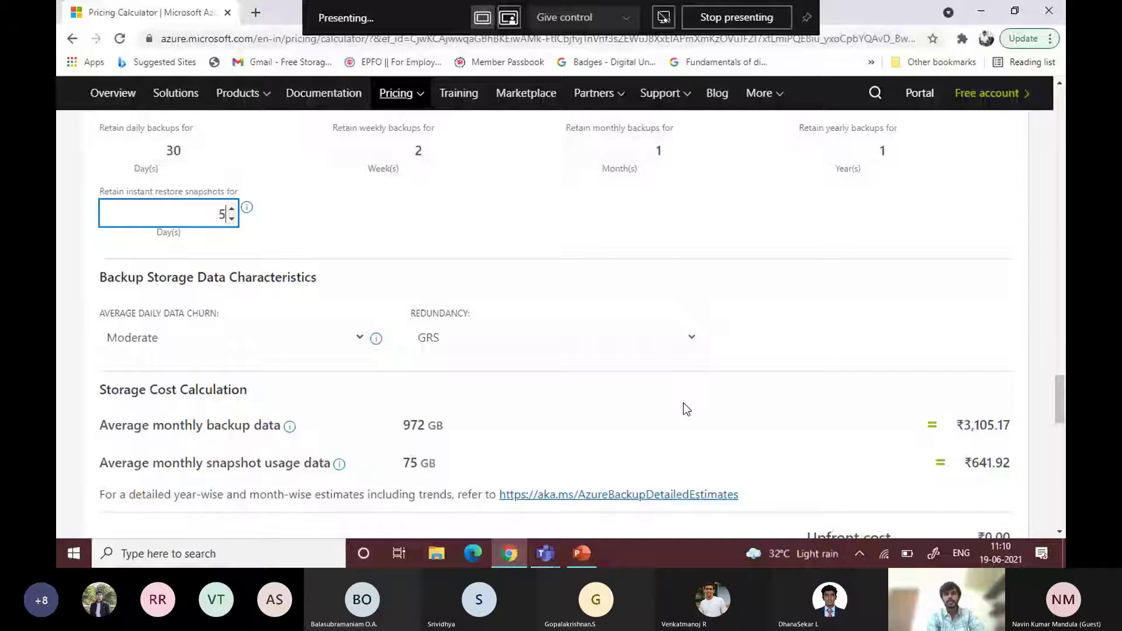
{"action": "scroll", "coordinate": [682, 402], "scroll_direction": "down", "scroll_amount": 2}
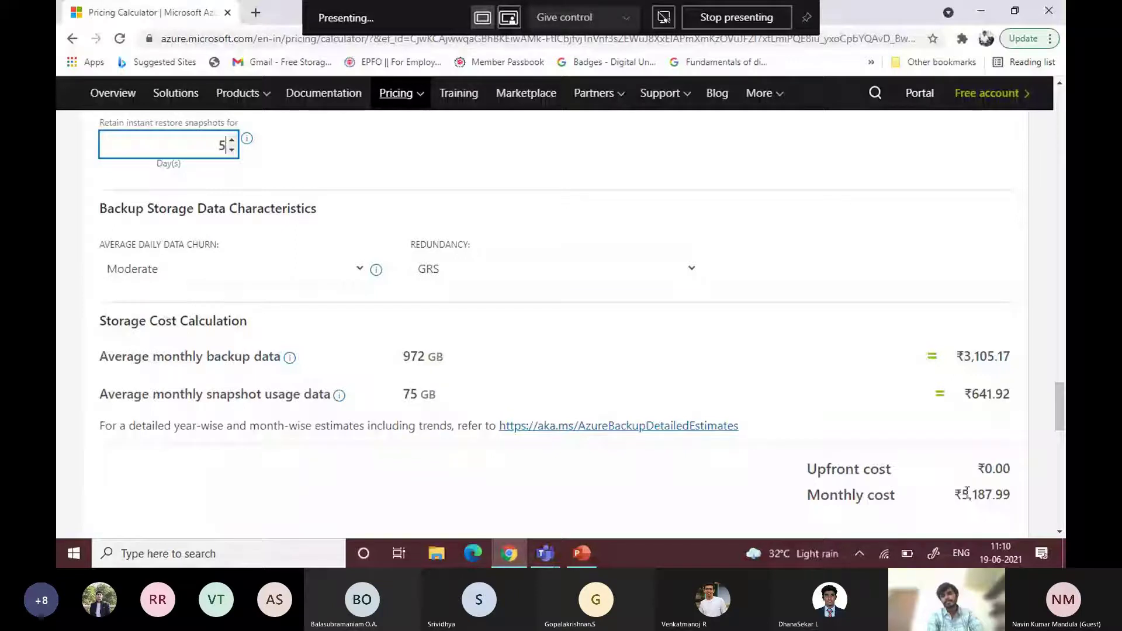
{"action": "key", "text": "Tab"}
{"action": "key", "text": "Tab"}
{"action": "key", "text": "Tab"}
{"action": "key", "text": "Tab"}
{"action": "key", "text": "l"}
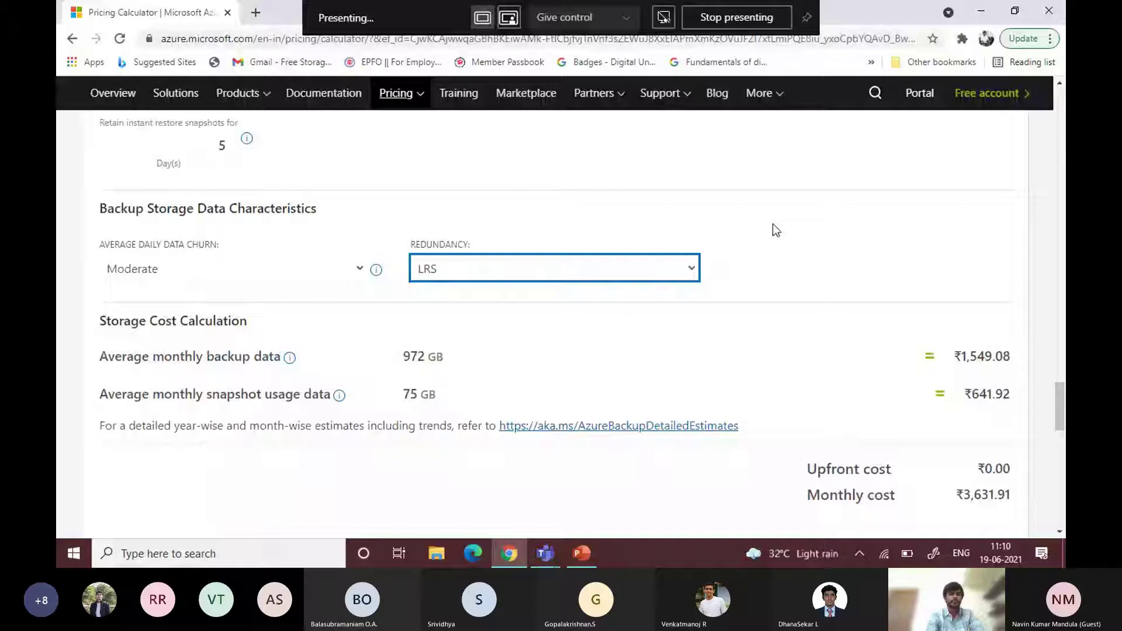
Compare the costs of other redundancy options by switching the backup storage to GRS and finally to RA-GRS
{"action": "scroll", "coordinate": [675, 338], "scroll_direction": "up", "scroll_amount": 6}
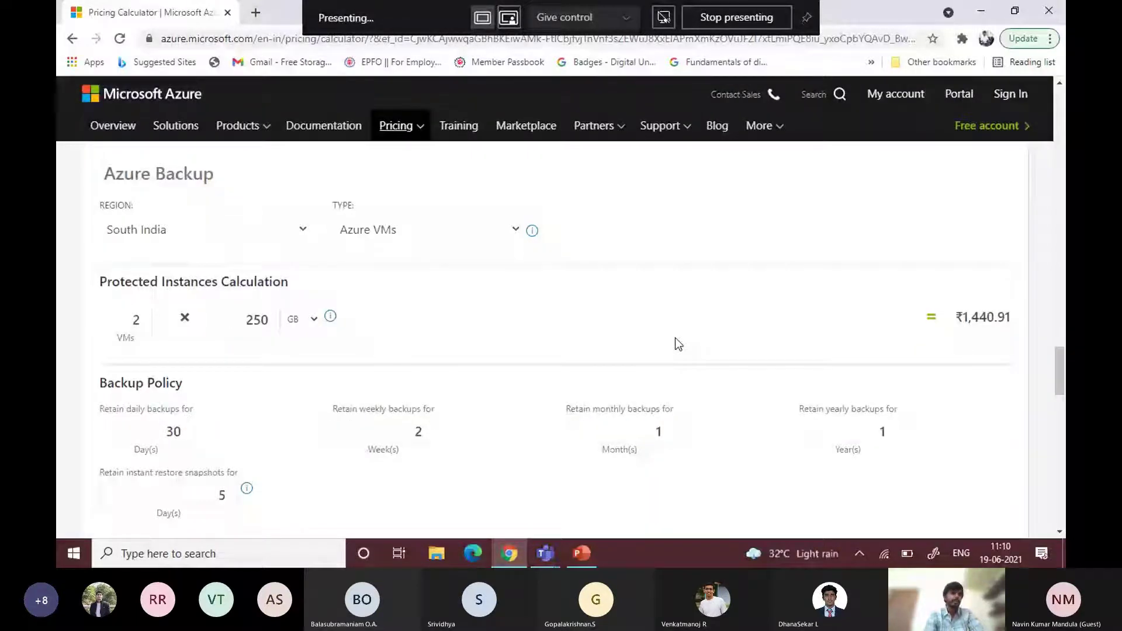
{"action": "scroll", "coordinate": [675, 338], "scroll_direction": "down", "scroll_amount": 3}
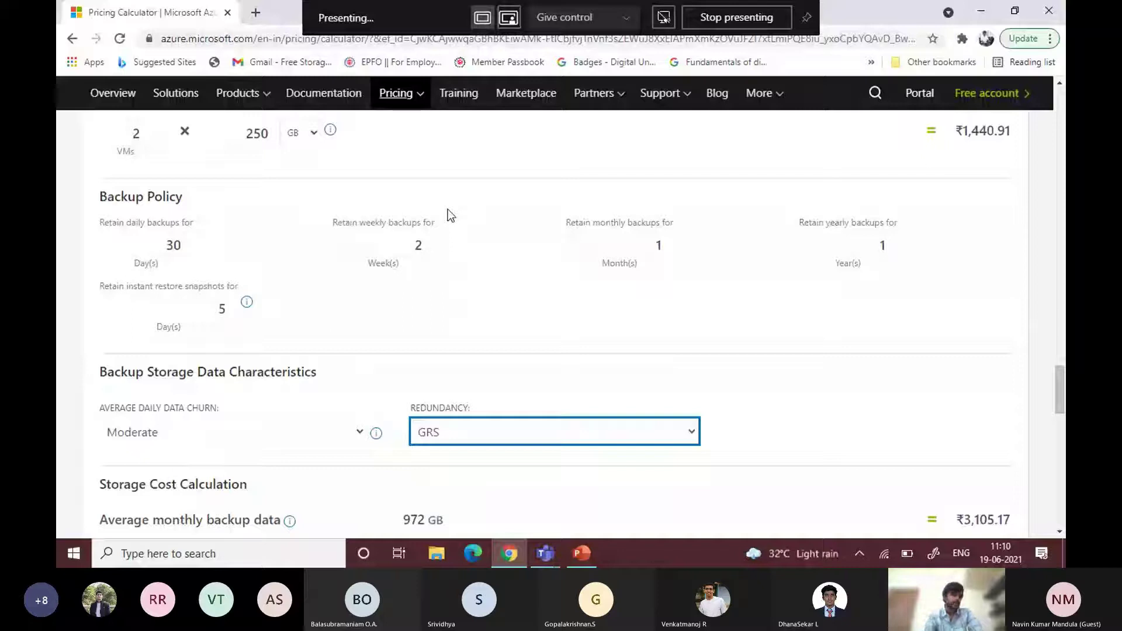
{"action": "scroll", "coordinate": [447, 209], "scroll_direction": "up", "scroll_amount": 3}
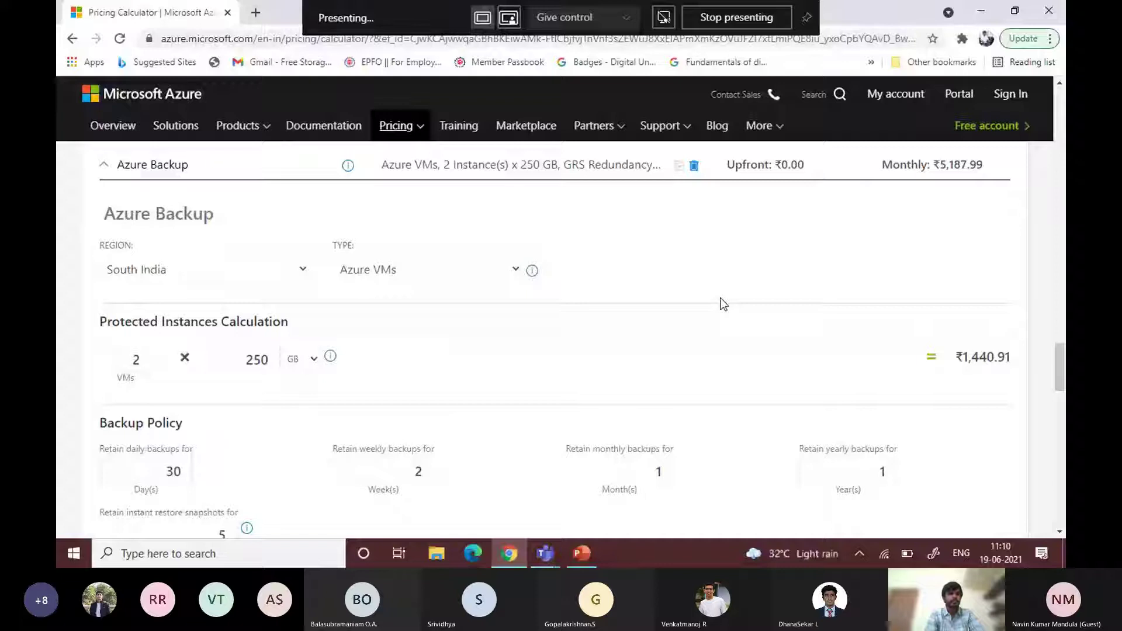
{"action": "scroll", "coordinate": [508, 517], "scroll_direction": "down", "scroll_amount": 4}
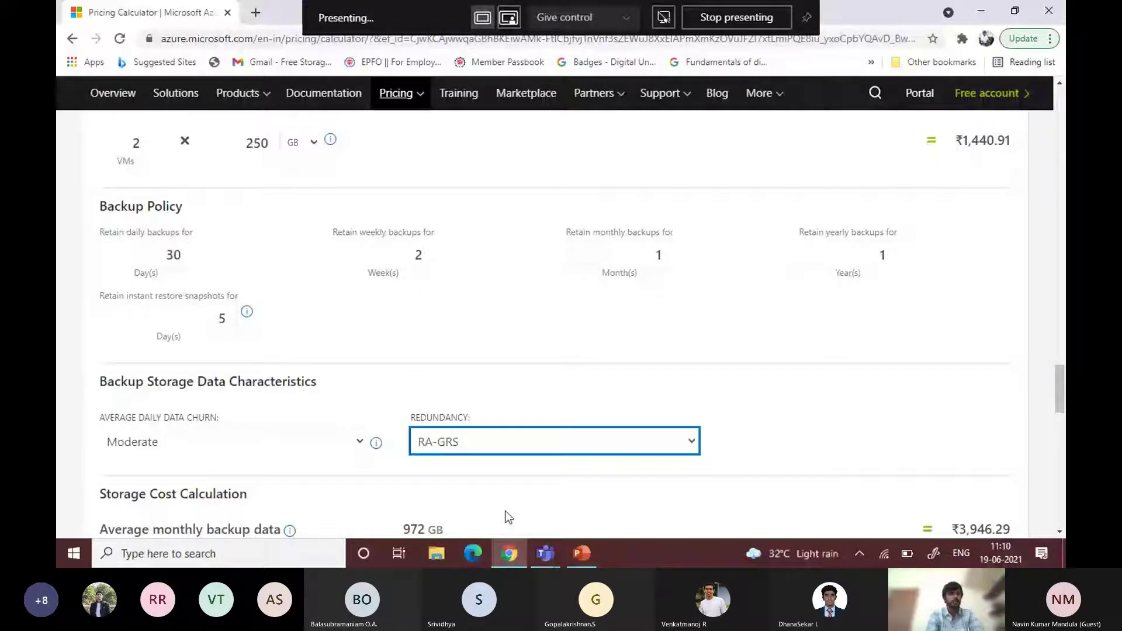
Check the region choices for Azure Backup and examine the estimate's total monthly cost and export options
{"action": "scroll", "coordinate": [505, 510], "scroll_direction": "up", "scroll_amount": 4}
{"action": "left_click", "coordinate": [279, 285]}
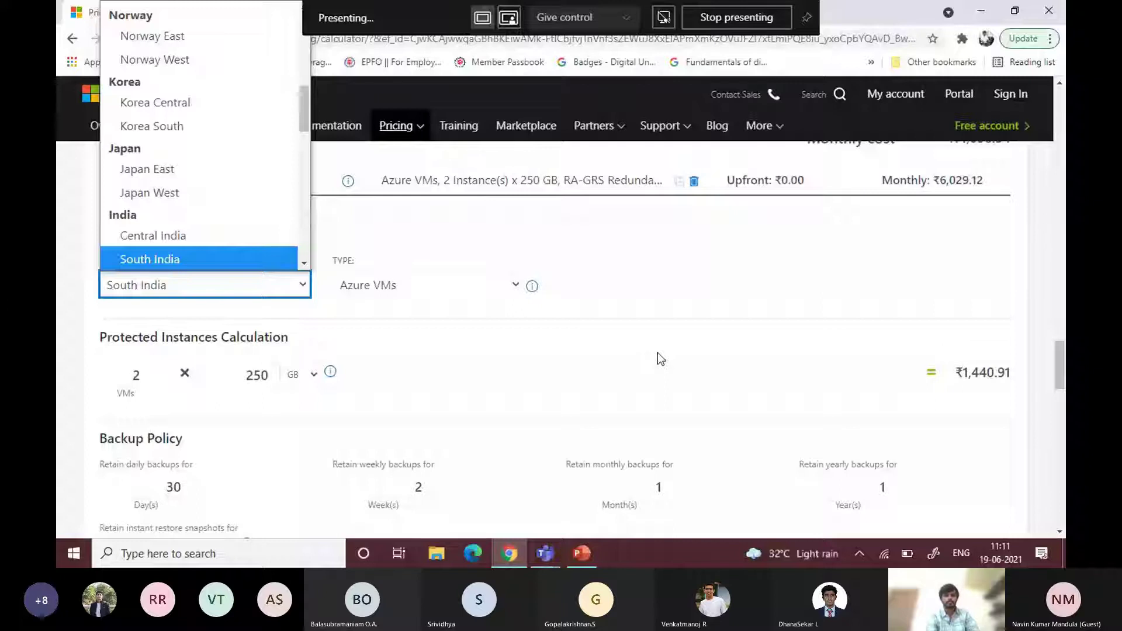
{"action": "scroll", "coordinate": [657, 352], "scroll_direction": "down", "scroll_amount": 2}
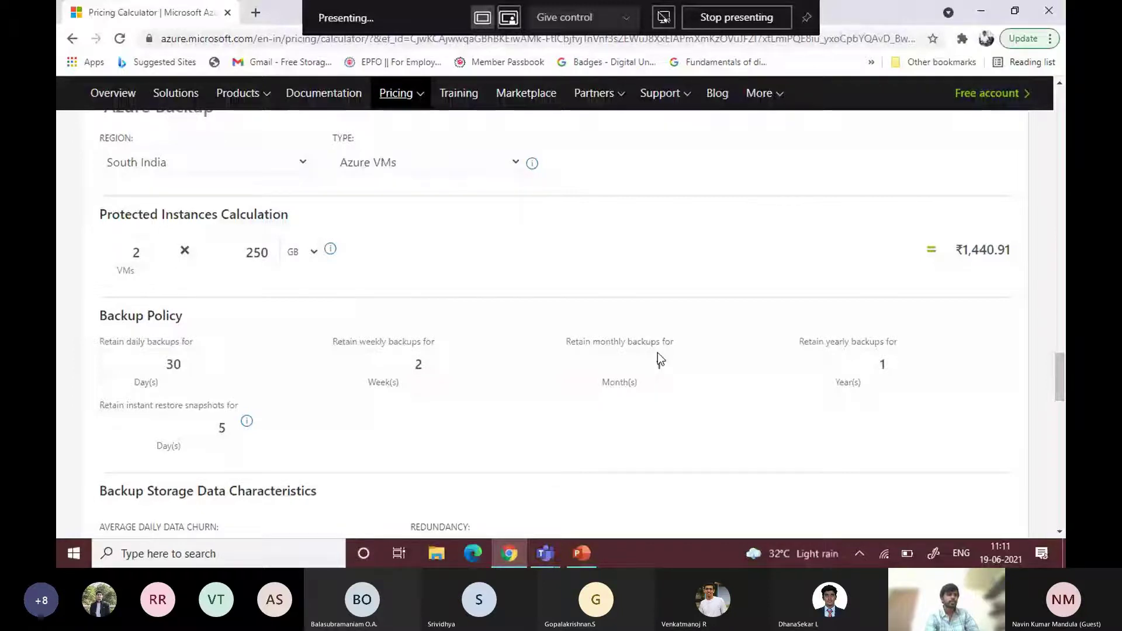
{"action": "scroll", "coordinate": [657, 353], "scroll_direction": "down", "scroll_amount": 12}
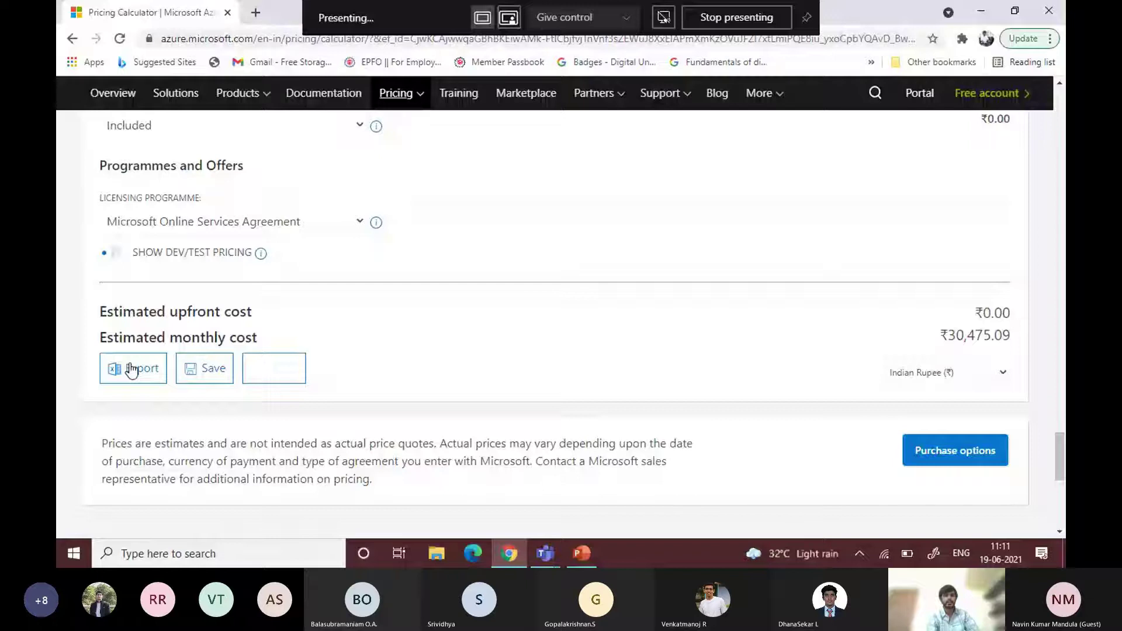
Switch back to the PowerPoint presentation and move on to the "ASR Cost" slide
{"action": "left_click", "coordinate": [580, 553]}
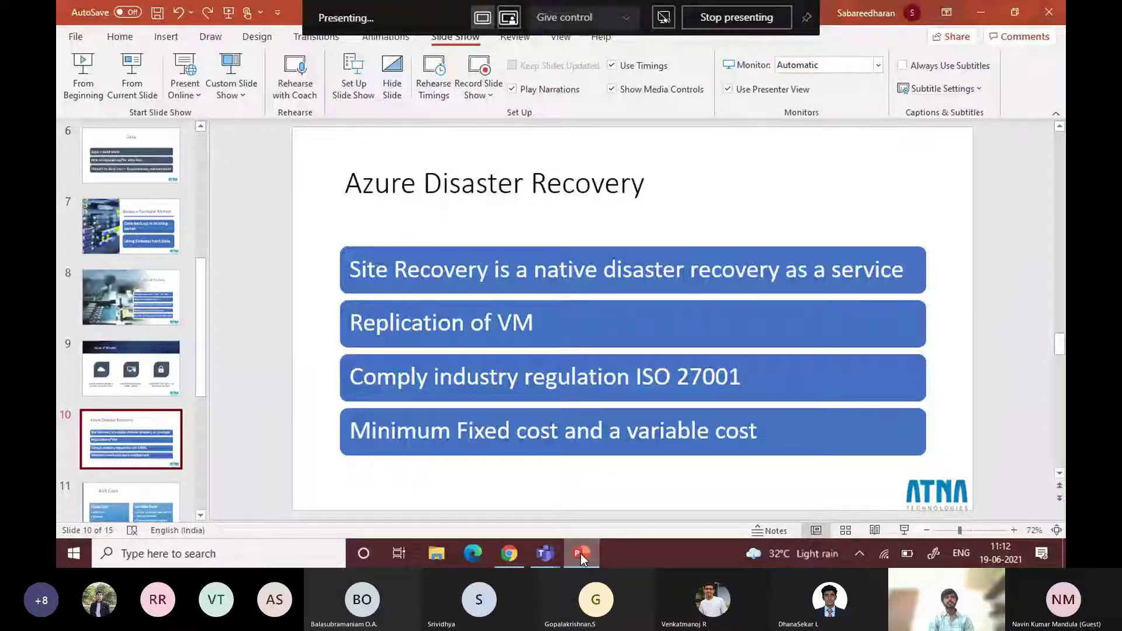
{"action": "key", "text": "Down"}
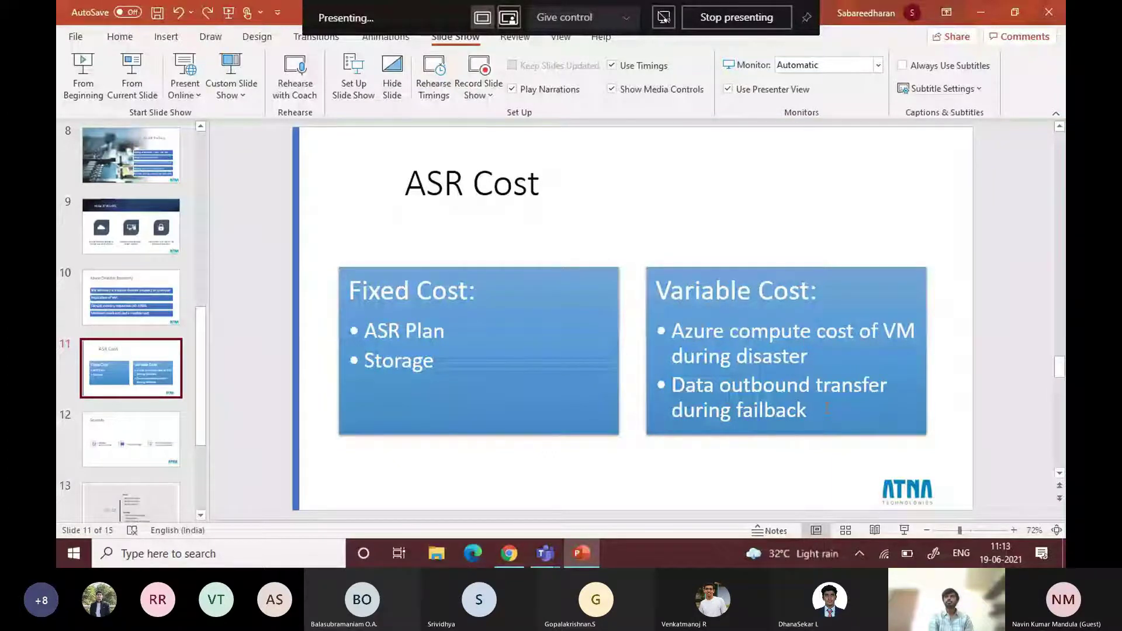
Switch to the pricing calculator, search the products for "azure site" and add Azure Site Recovery to the estimate
{"action": "left_click", "coordinate": [809, 358]}
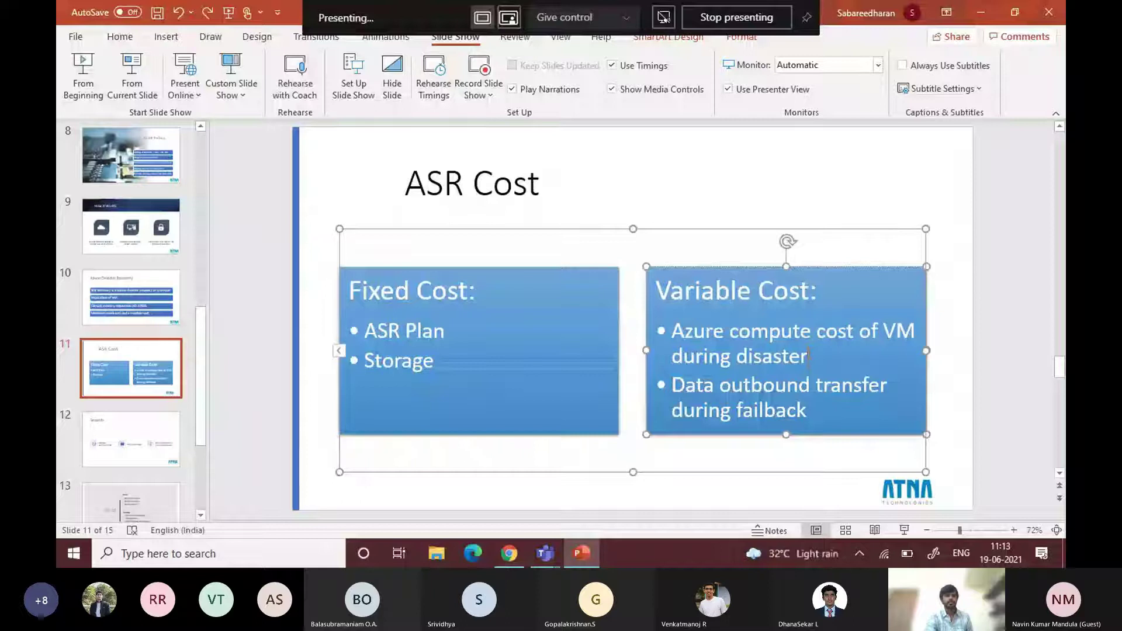
{"action": "key", "text": "alt+Tab"}
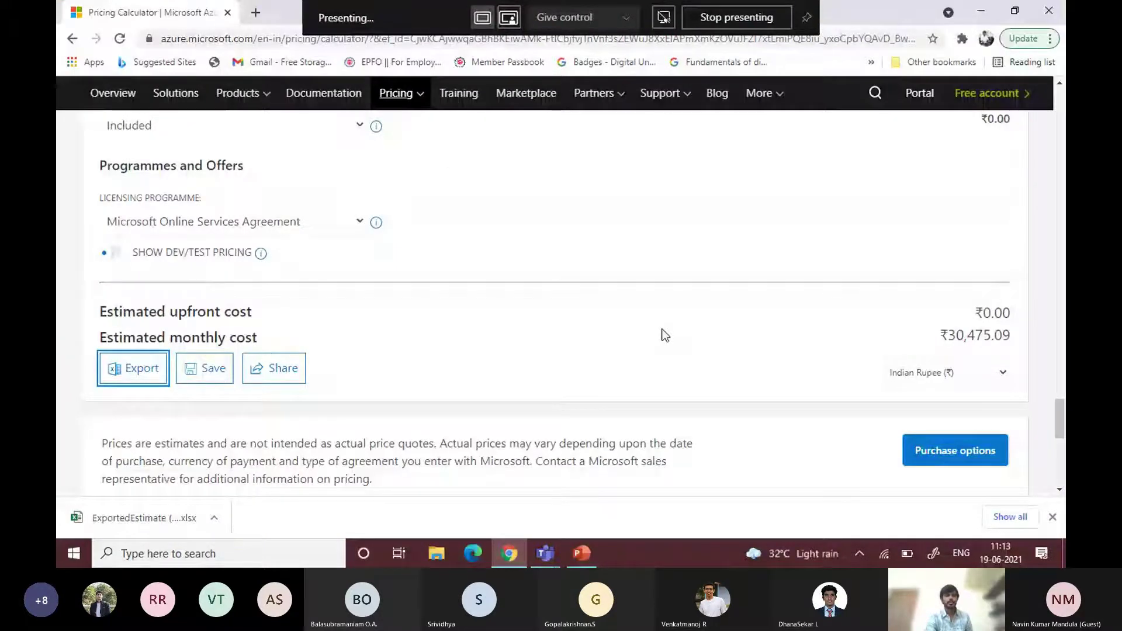
{"action": "scroll", "coordinate": [665, 335], "scroll_direction": "up", "scroll_amount": 10}
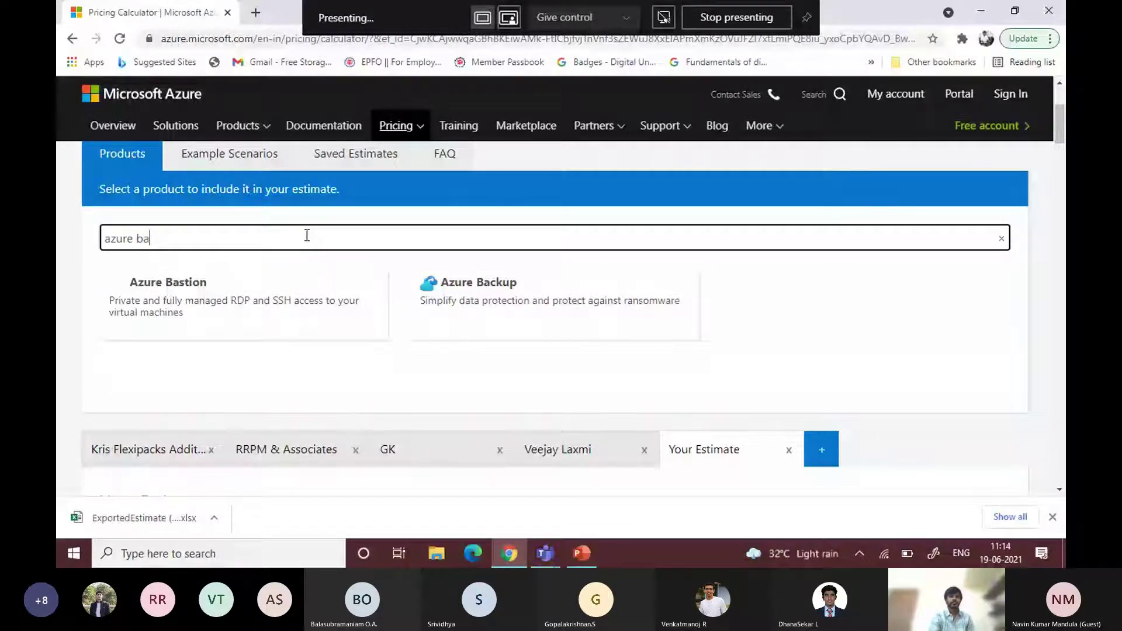
{"action": "key", "text": "BackSpace"}
{"action": "key", "text": "BackSpace"}
{"action": "type", "text": "site"}
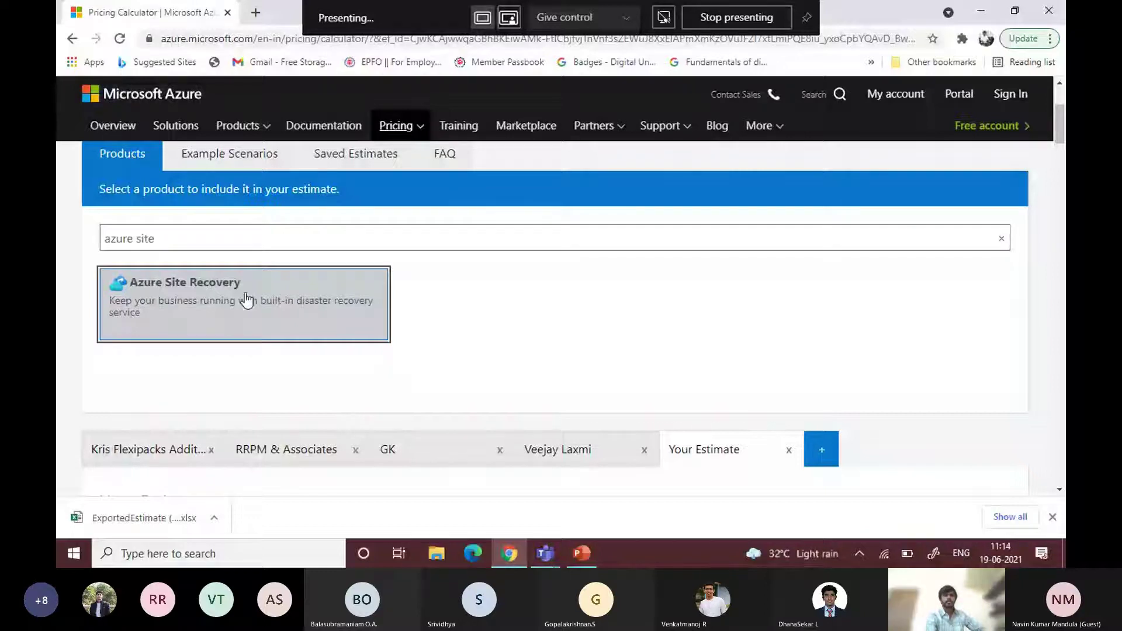
{"action": "left_click", "coordinate": [247, 300]}
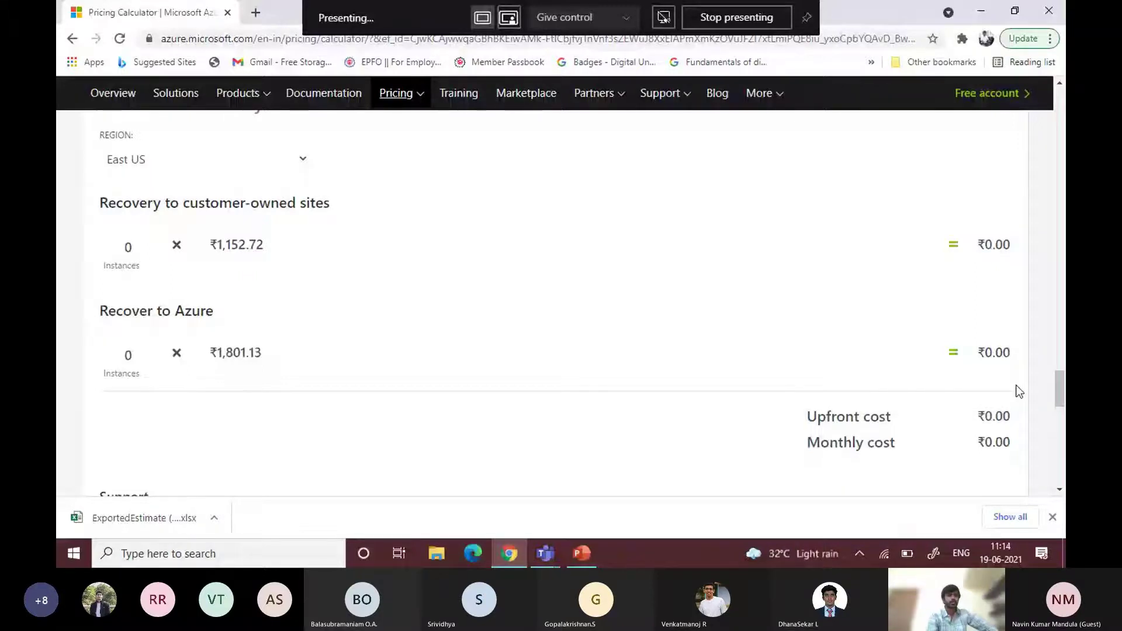
Set the Azure Site Recovery region to South India
{"action": "scroll", "coordinate": [525, 292], "scroll_direction": "up", "scroll_amount": 2}
{"action": "left_click", "coordinate": [204, 268]}
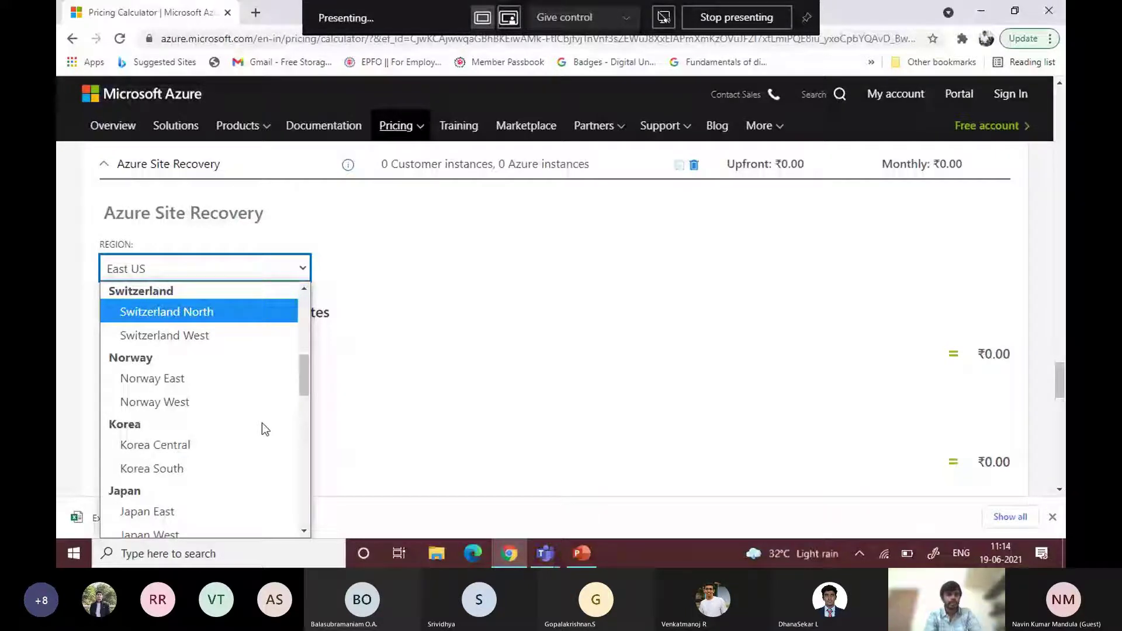
{"action": "type", "text": "south india"}
{"action": "key", "text": "Return"}
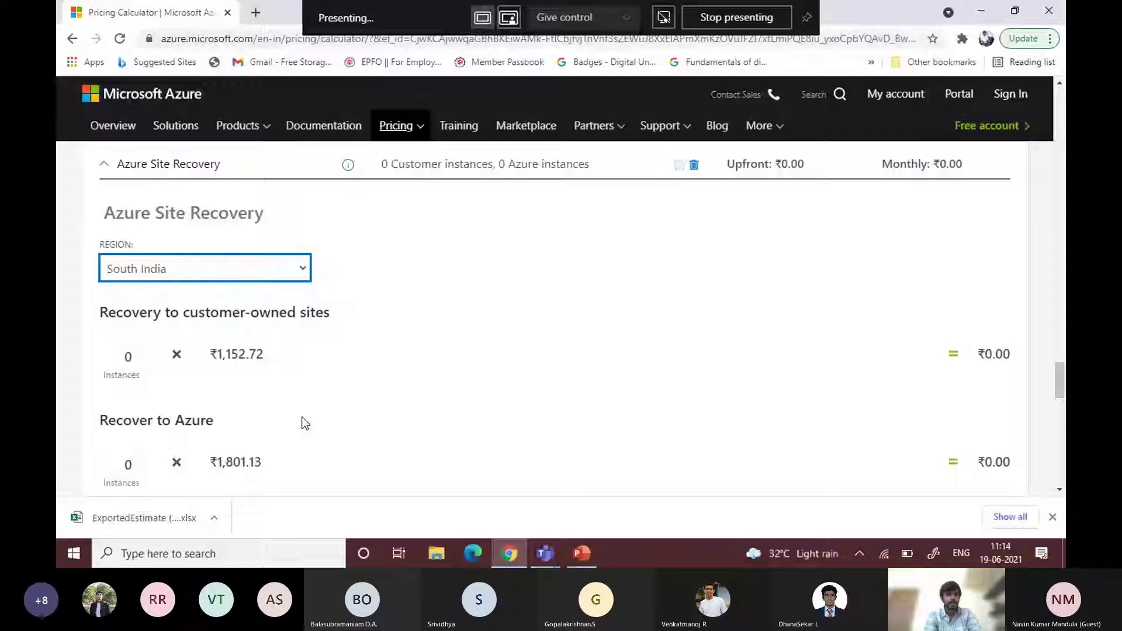
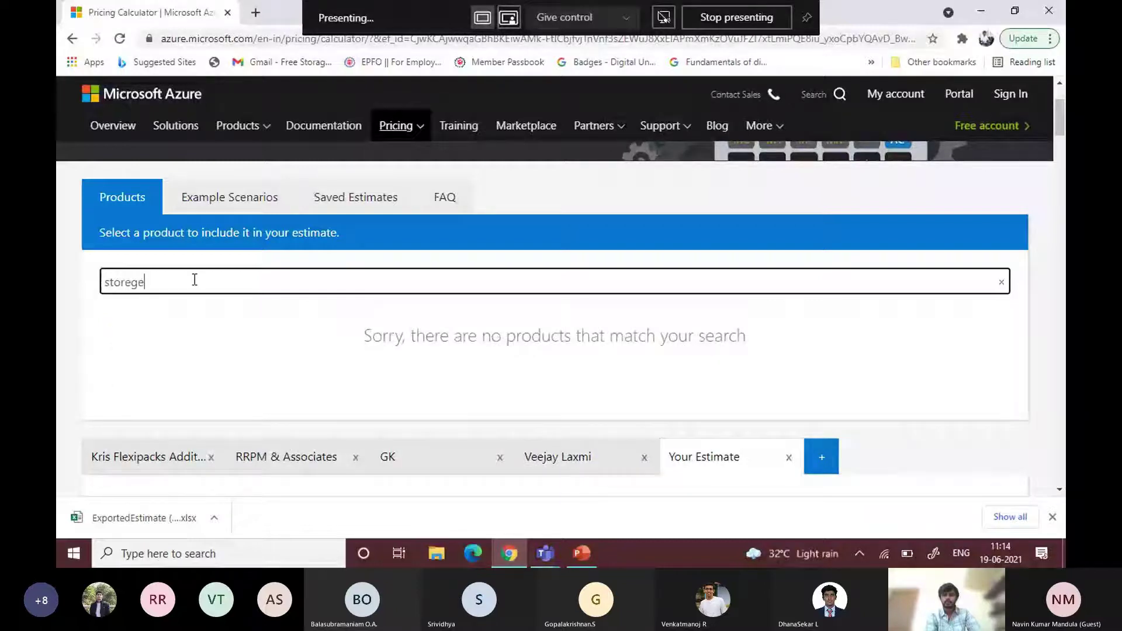
Search the products for "storage", add Storage Accounts to the estimate and open its configuration
{"action": "key", "text": "BackSpace"}
{"action": "key", "text": "BackSpace"}
{"action": "key", "text": "BackSpace"}
{"action": "type", "text": "age"}
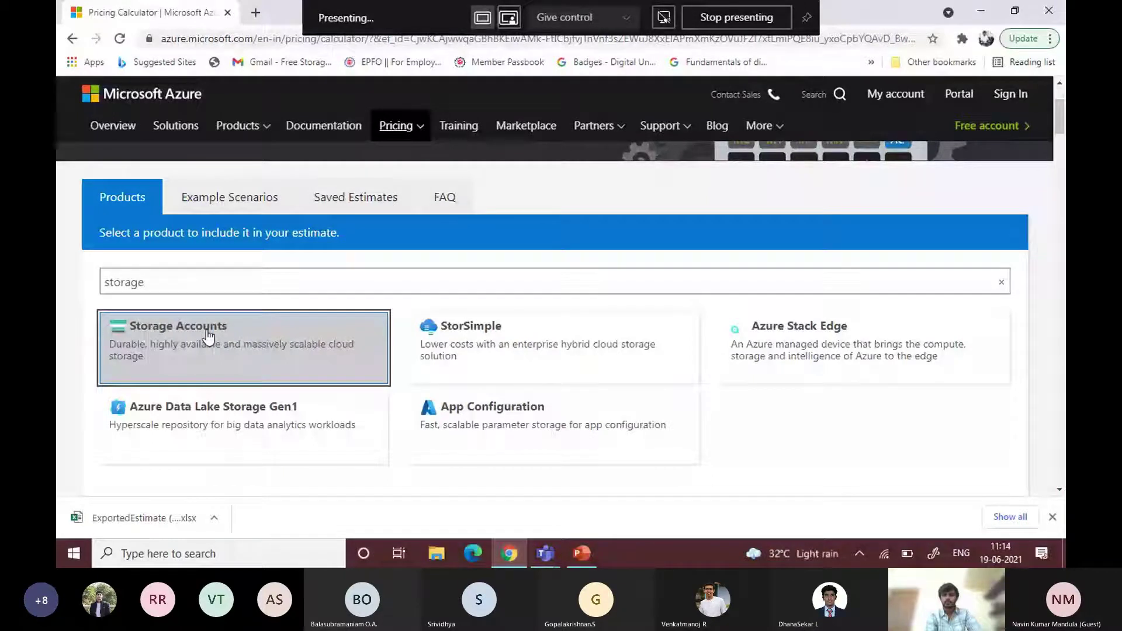
{"action": "left_click", "coordinate": [209, 337]}
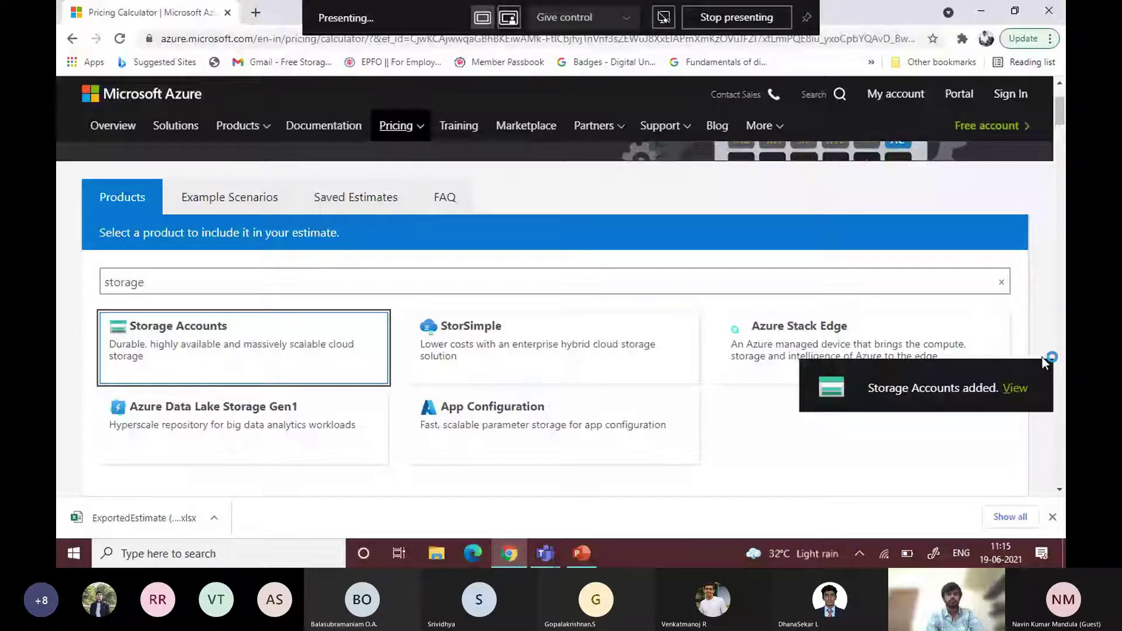
{"action": "left_click", "coordinate": [1016, 388]}
Set the Storage Accounts region to South India and the storage type to Managed Disks
{"action": "left_click", "coordinate": [205, 168]}
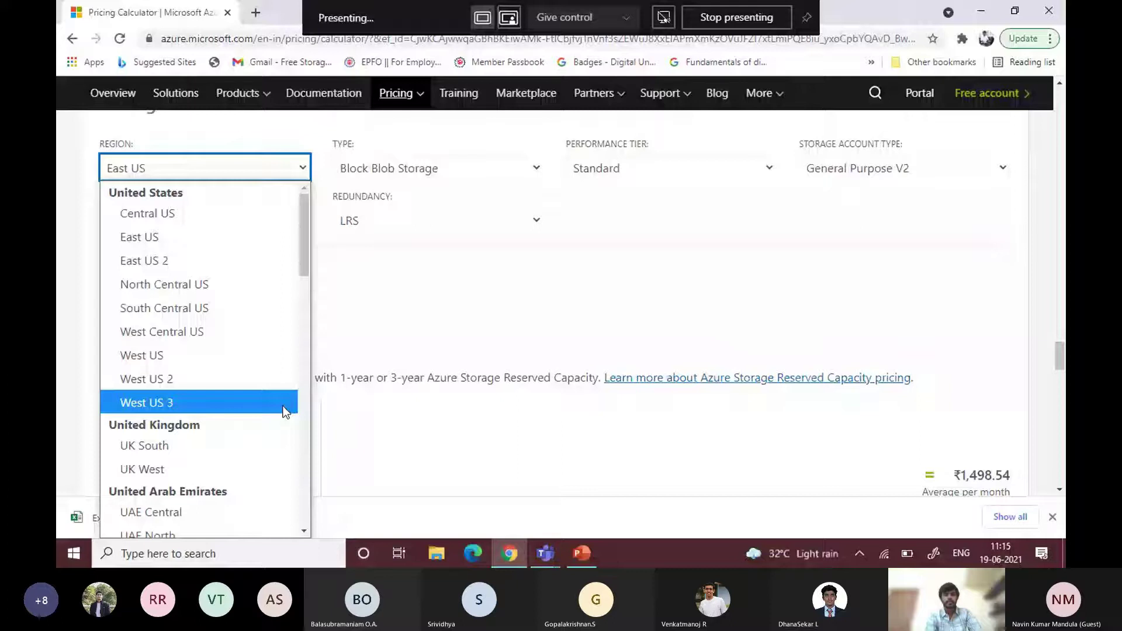
{"action": "scroll", "coordinate": [156, 489], "scroll_direction": "down", "scroll_amount": 6}
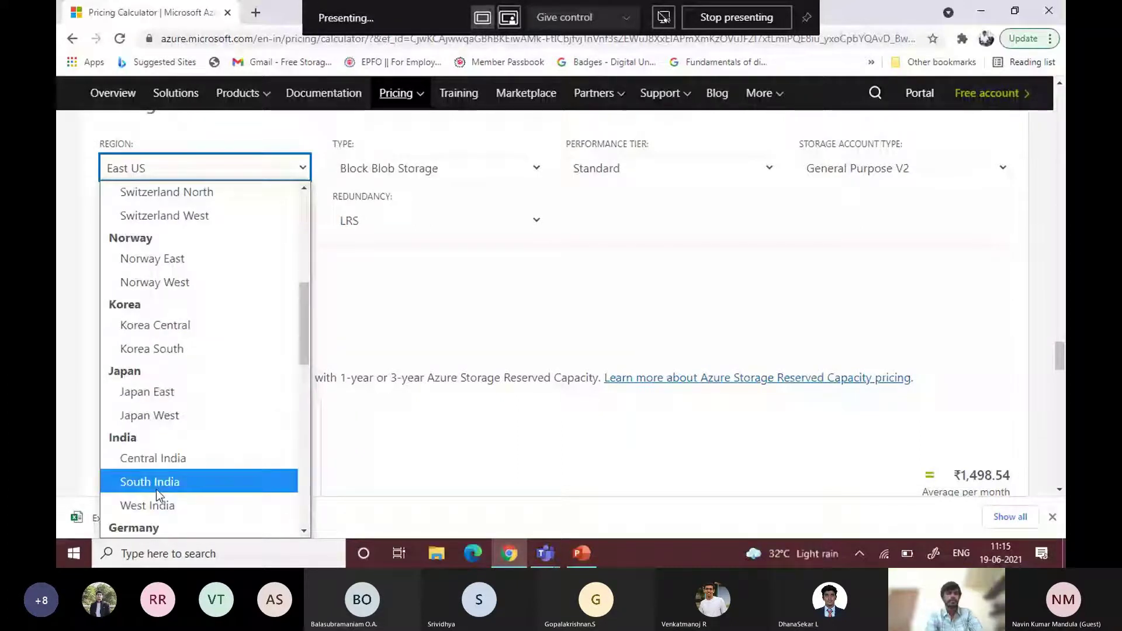
{"action": "left_click", "coordinate": [156, 482]}
{"action": "left_click", "coordinate": [438, 168]}
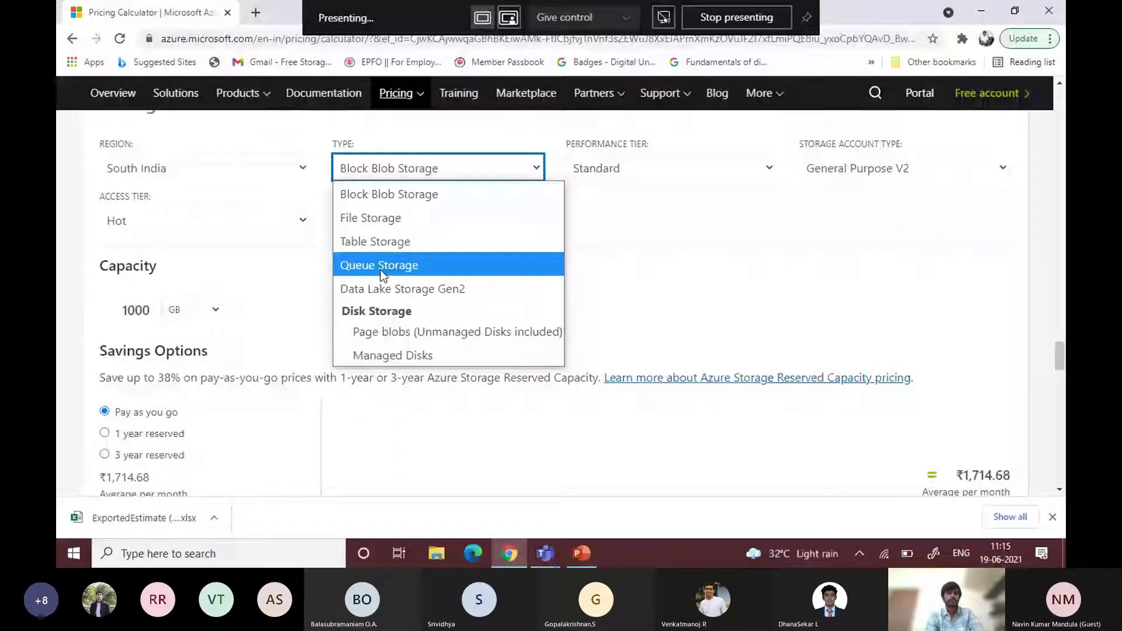
{"action": "left_click", "coordinate": [392, 355]}
Choose the S15 256 GiB disk size, set the number of disks to 2 and review the storage cost
{"action": "left_click", "coordinate": [322, 237]}
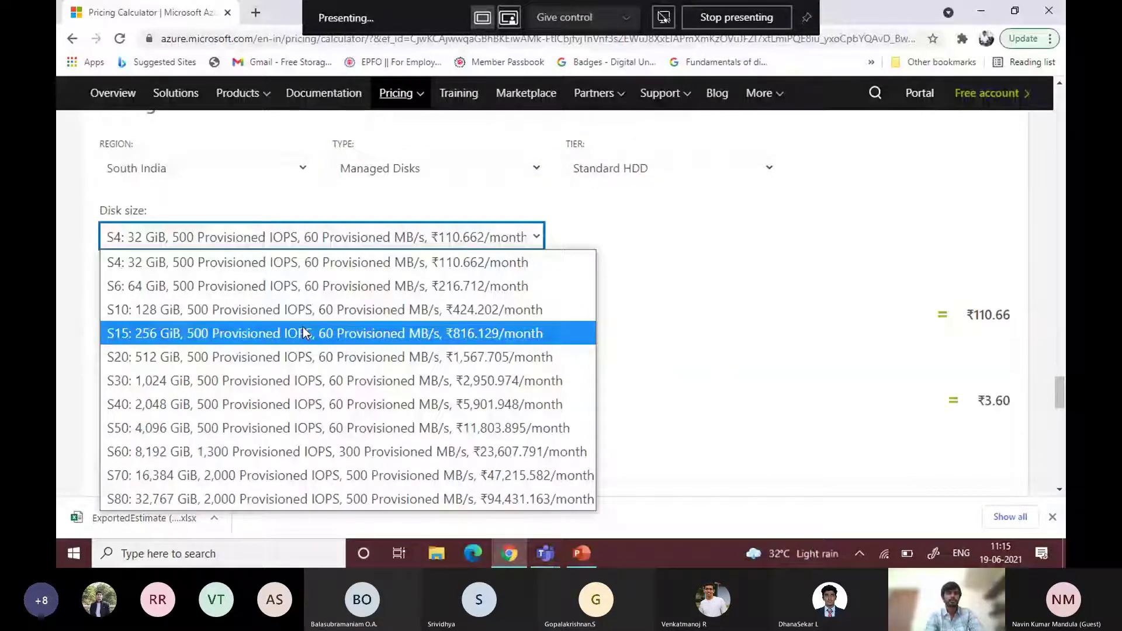
{"action": "left_click", "coordinate": [303, 333]}
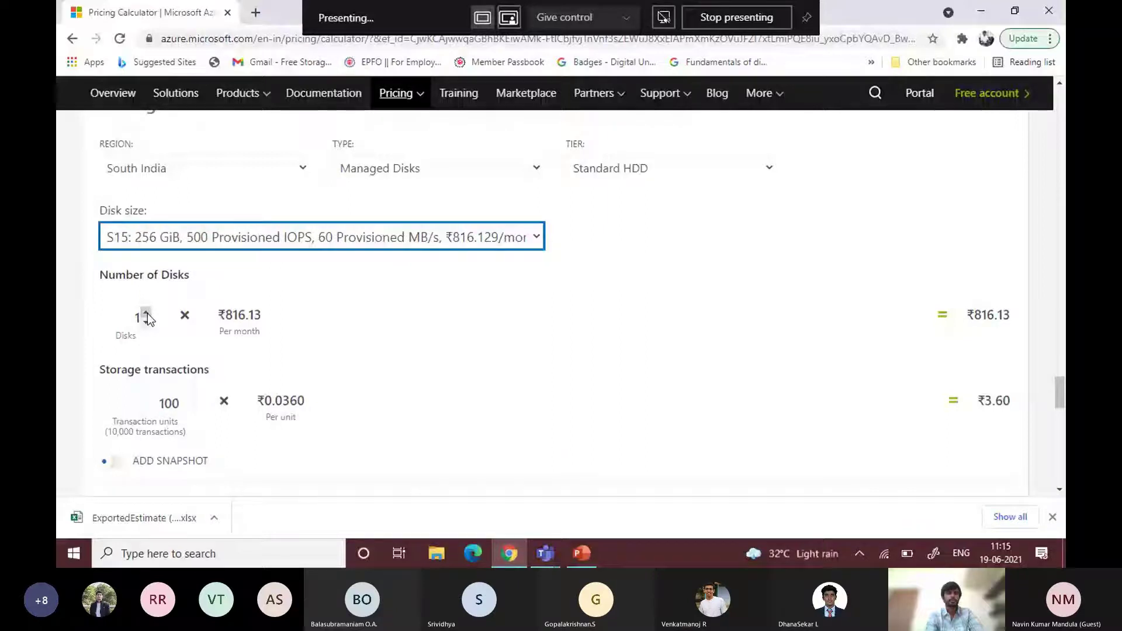
{"action": "left_click", "coordinate": [147, 313]}
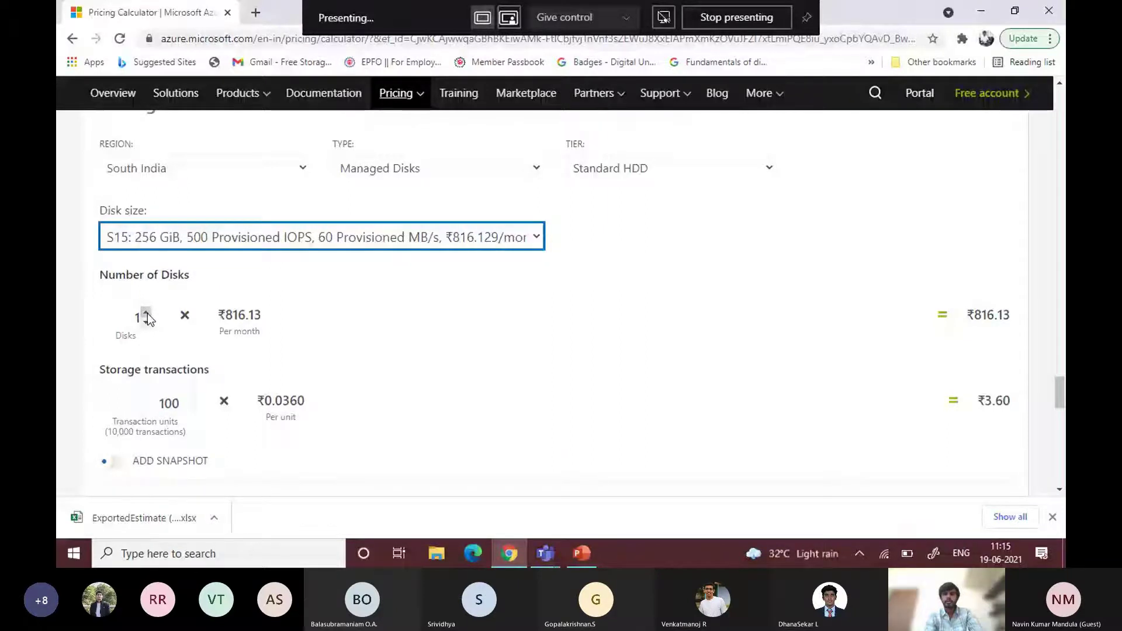
{"action": "scroll", "coordinate": [812, 325], "scroll_direction": "up", "scroll_amount": 5}
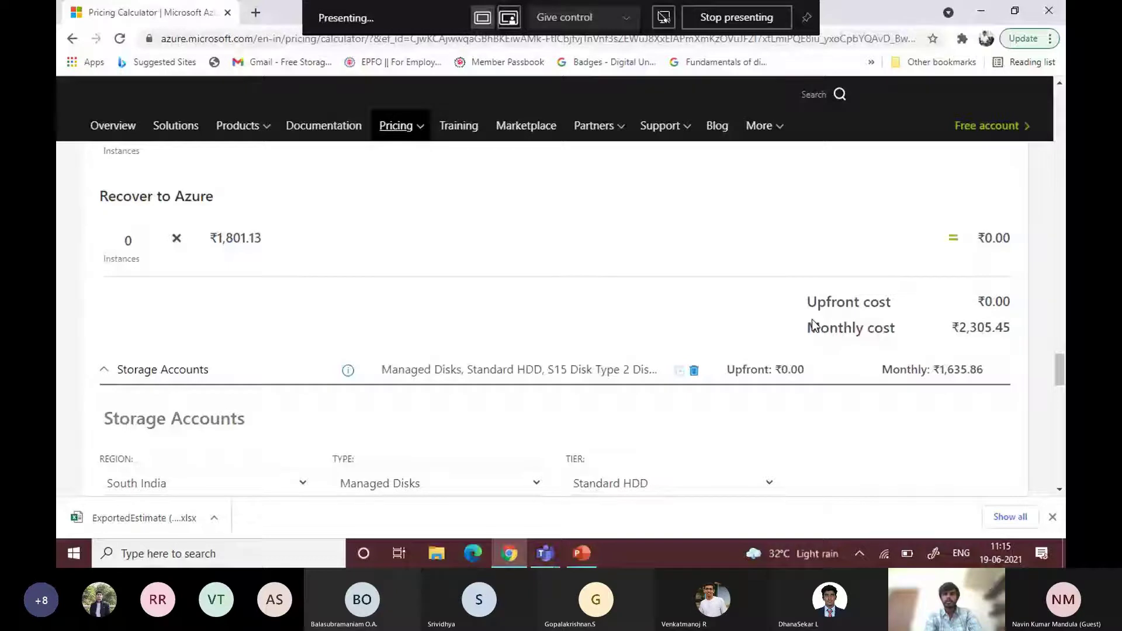
{"action": "scroll", "coordinate": [703, 358], "scroll_direction": "down", "scroll_amount": 1}
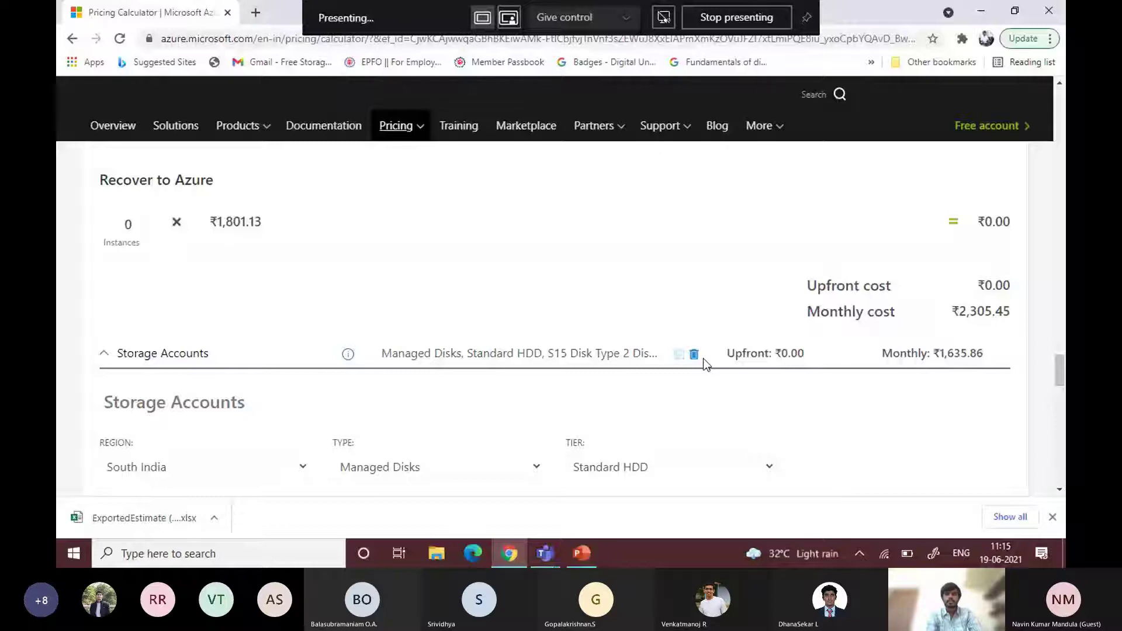
Add Virtual Machines to the estimate and set its region to South India
{"action": "left_click_drag", "start_coordinate": [1059, 369], "coordinate": [1062, 104]}
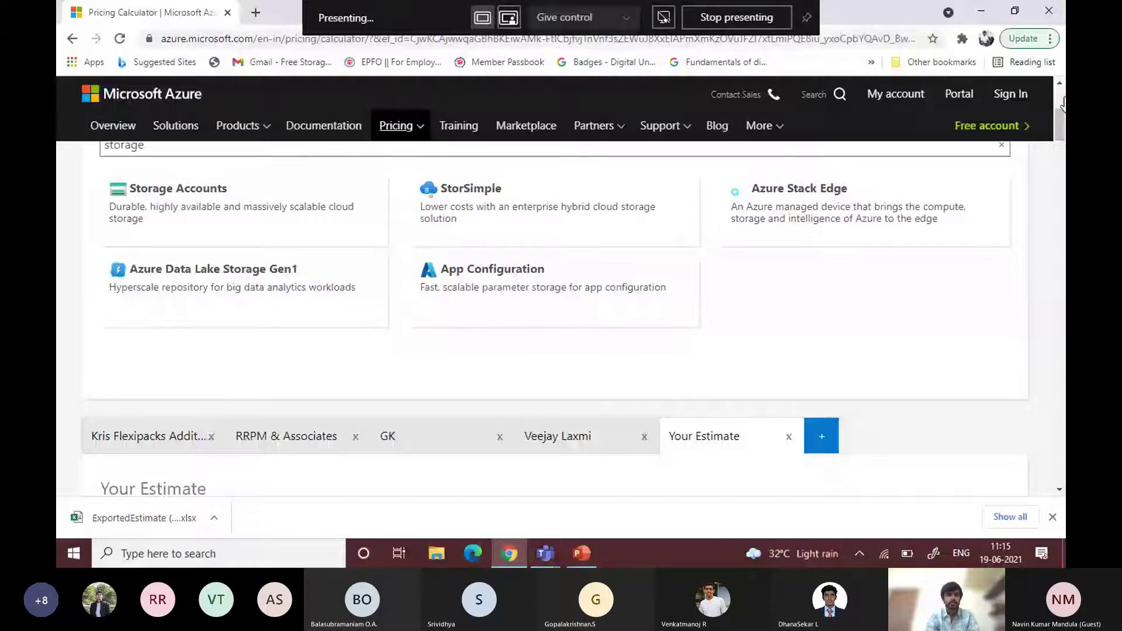
{"action": "scroll", "coordinate": [1062, 104], "scroll_direction": "down", "scroll_amount": 6}
{"action": "left_click", "coordinate": [291, 163]}
{"action": "left_click", "coordinate": [305, 532]}
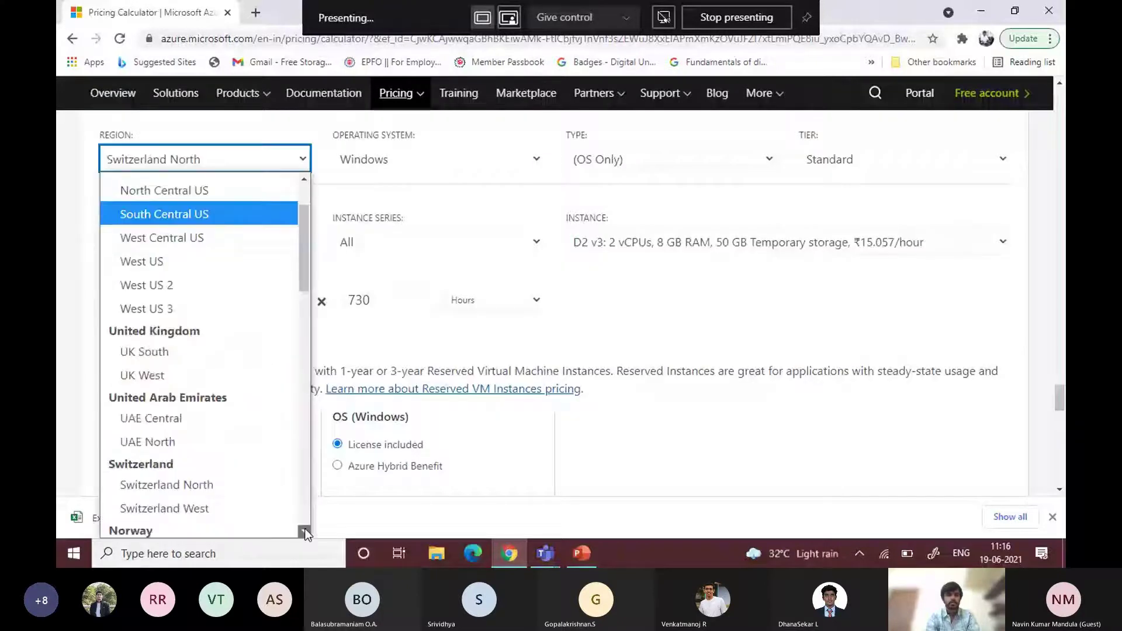
{"action": "scroll", "coordinate": [305, 533], "scroll_direction": "down", "scroll_amount": 5}
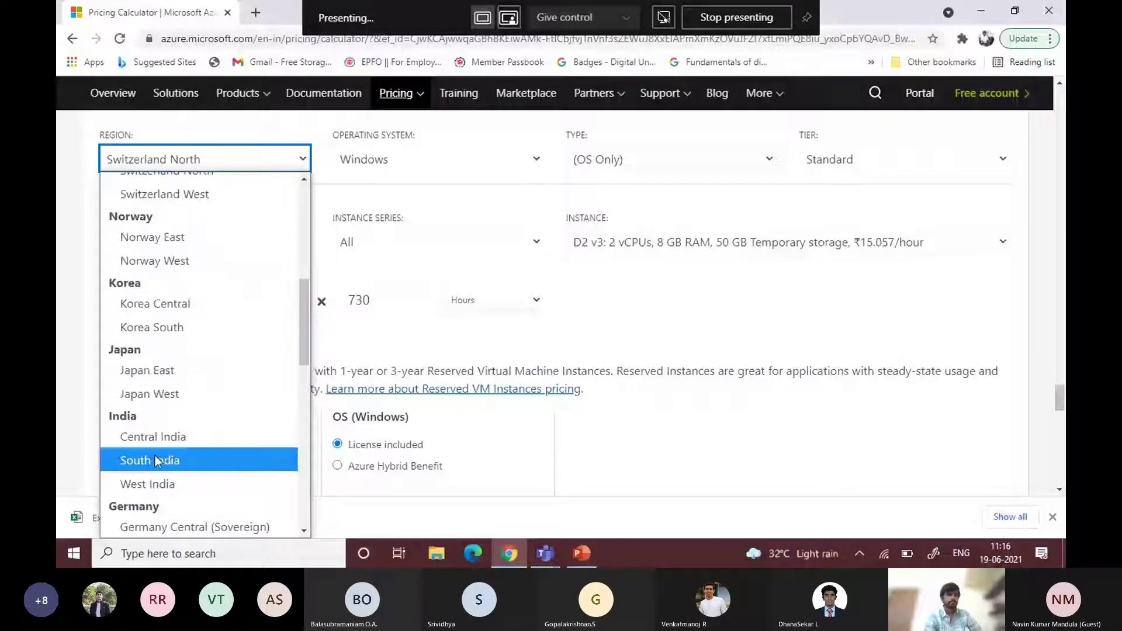
{"action": "left_click", "coordinate": [157, 462]}
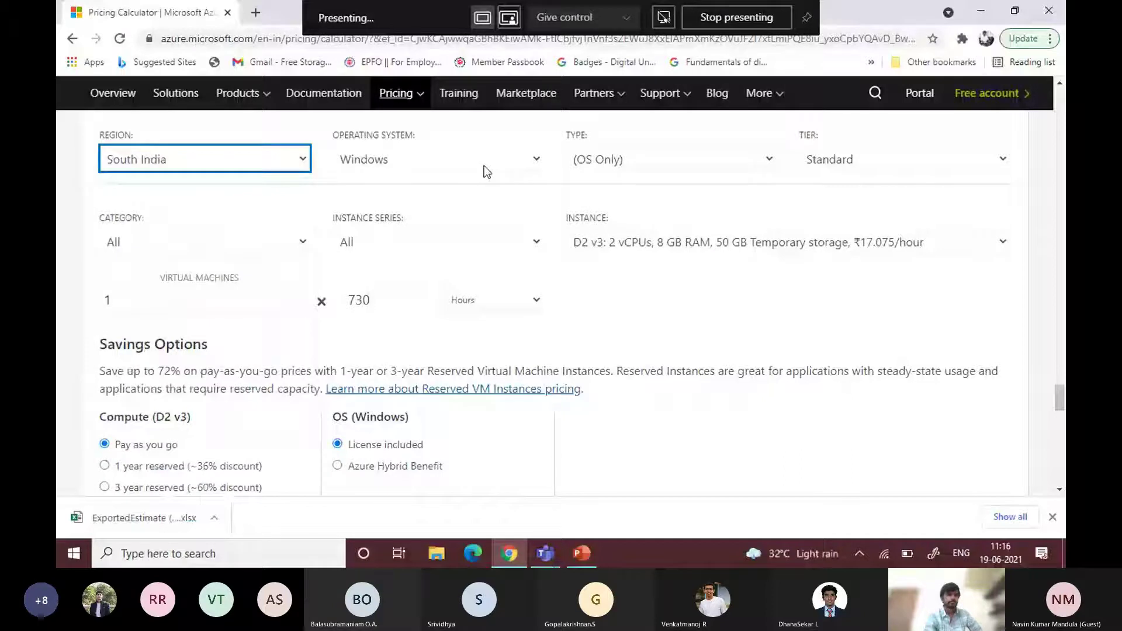
Switch the virtual machine's operating system to Linux, check the available Linux types and return it to Windows
{"action": "left_click", "coordinate": [484, 166]}
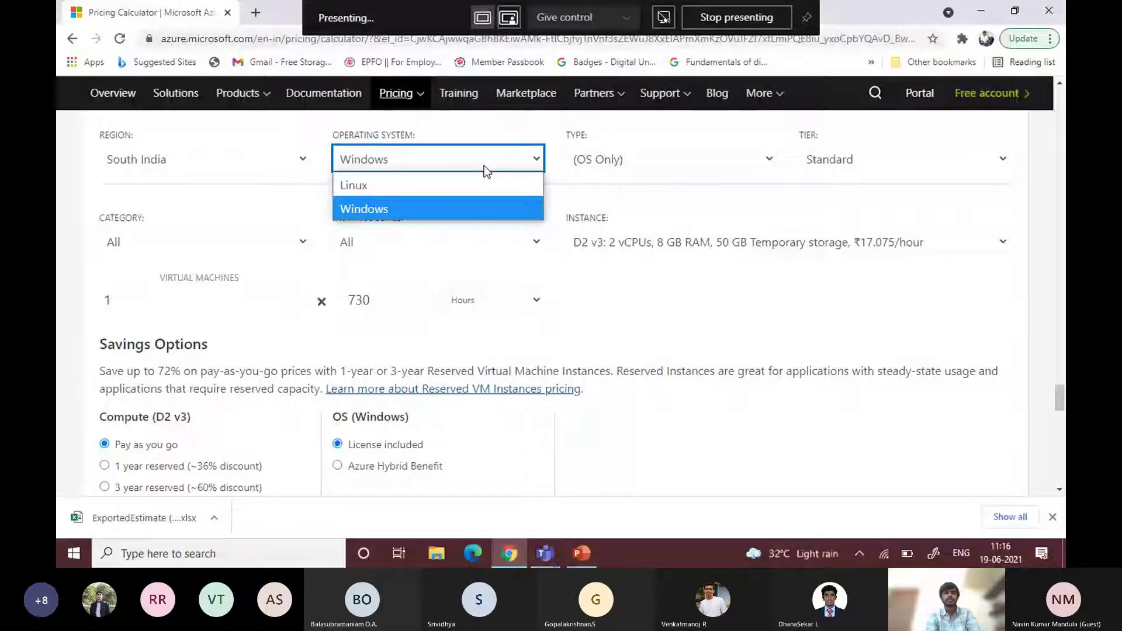
{"action": "left_click", "coordinate": [429, 184]}
{"action": "left_click", "coordinate": [671, 159]}
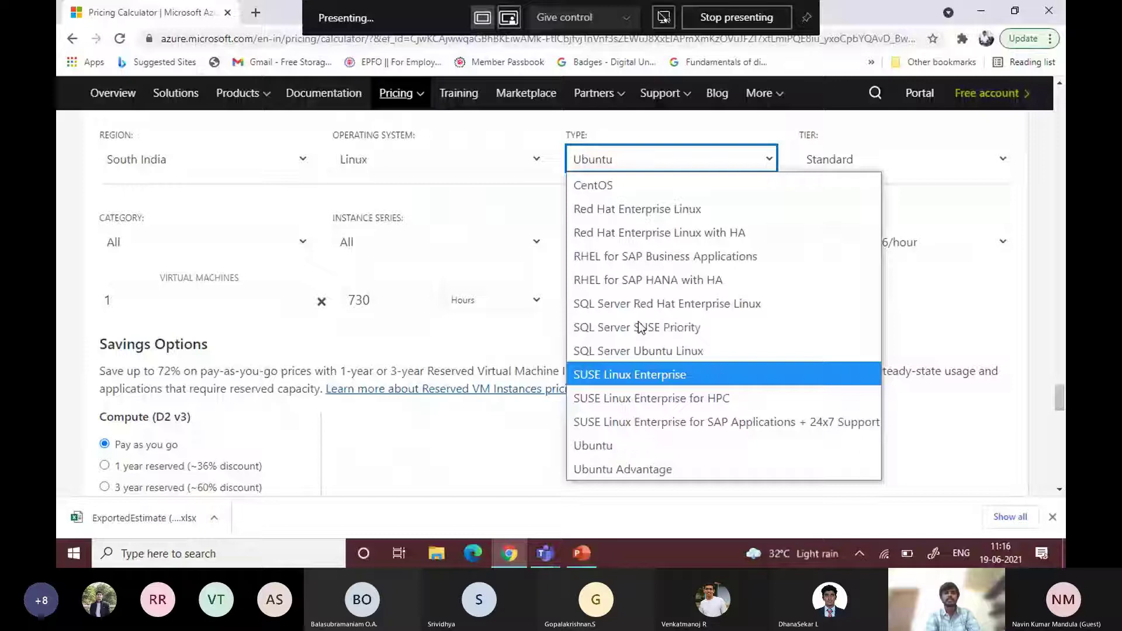
{"action": "left_click", "coordinate": [432, 162]}
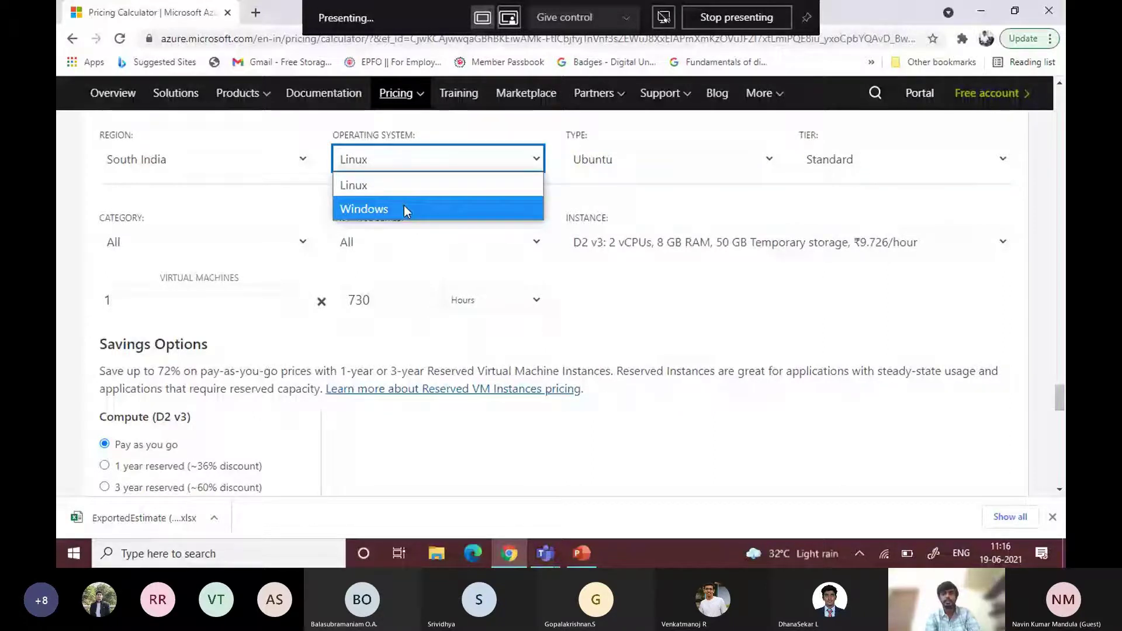
{"action": "left_click", "coordinate": [404, 208]}
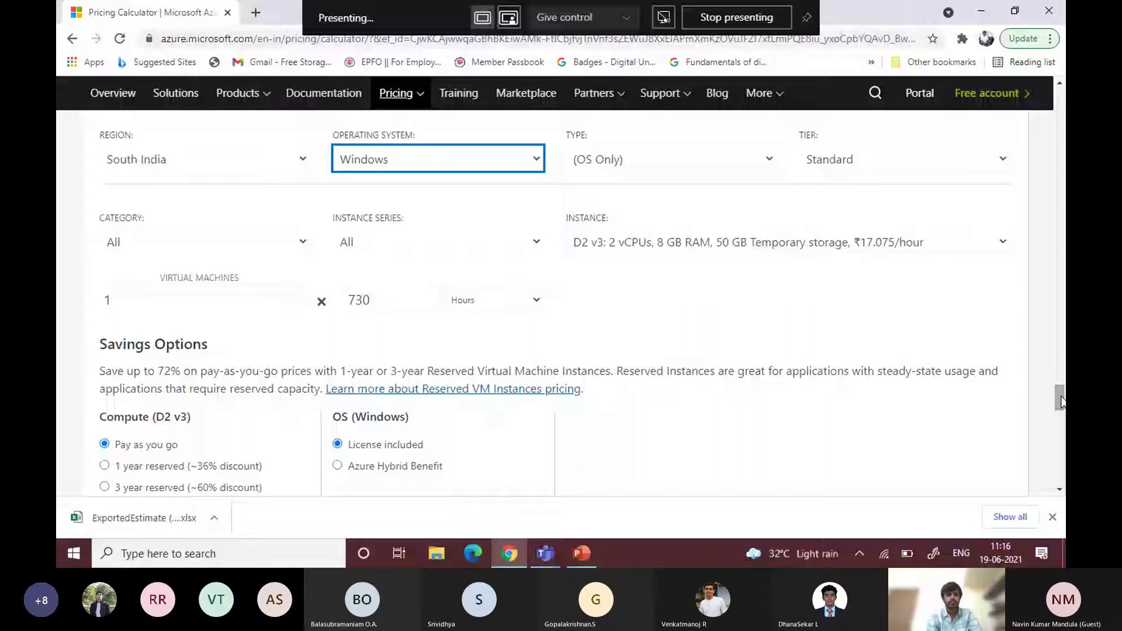
Set the virtual machine's running time to 48 hours and review the resulting compute cost
{"action": "scroll", "coordinate": [381, 337], "scroll_direction": "up", "scroll_amount": 1}
{"action": "double_click", "coordinate": [381, 337]}
{"action": "type", "text": "0"}
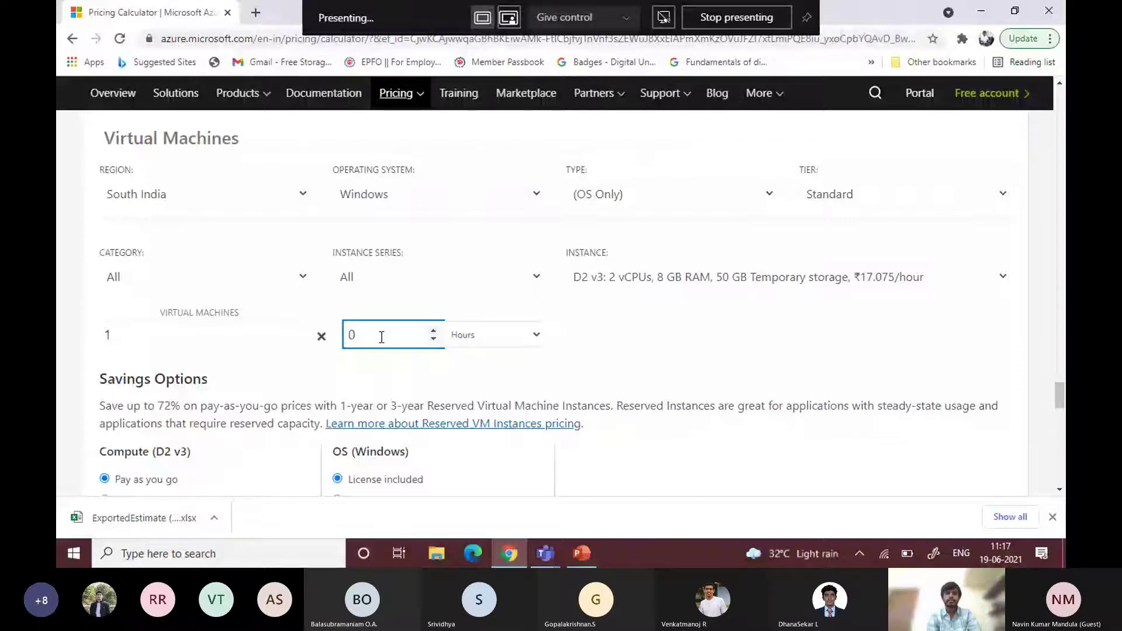
{"action": "type", "text": "48"}
{"action": "scroll", "coordinate": [409, 281], "scroll_direction": "down", "scroll_amount": 3}
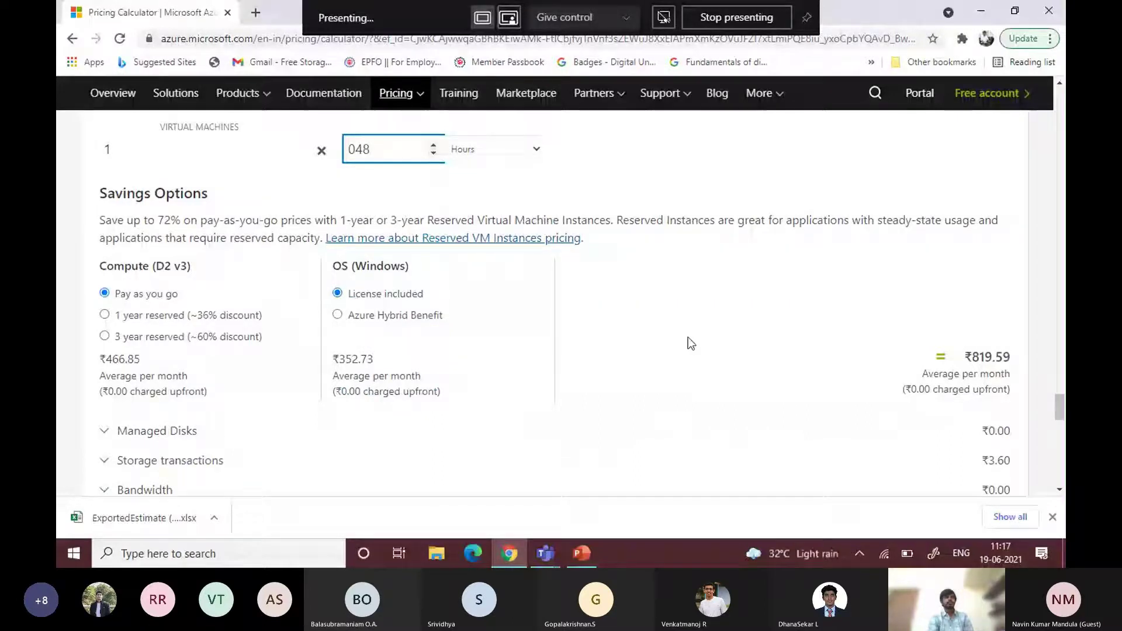
Switch back to the PowerPoint presentation and move on to the "Security" slide
{"action": "left_click", "coordinate": [581, 560]}
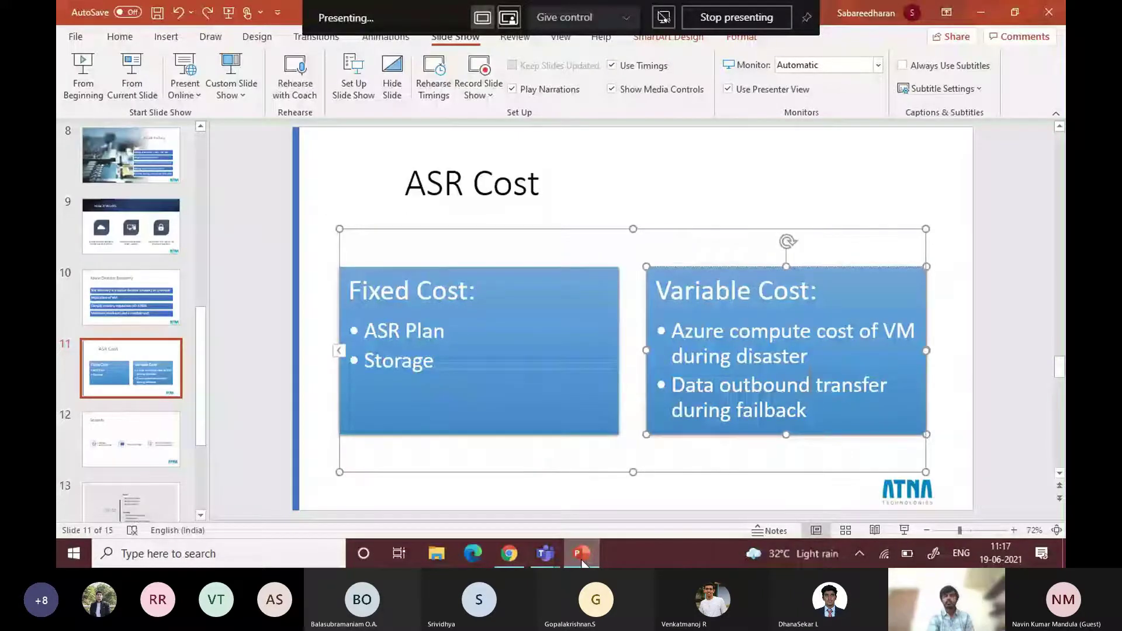
{"action": "left_click", "coordinate": [581, 560]}
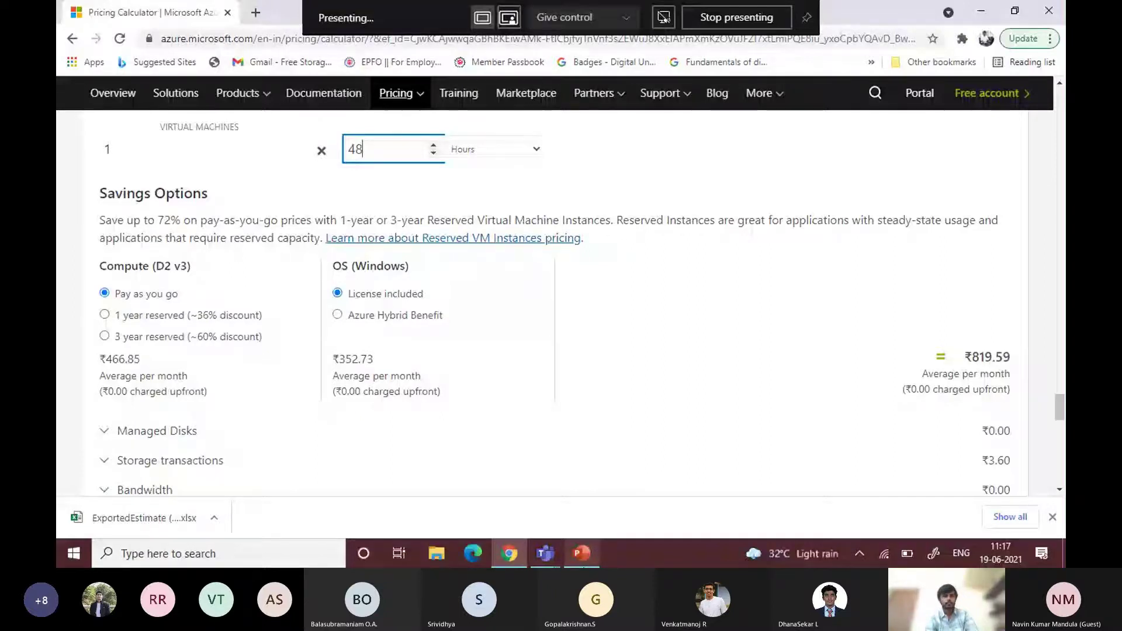
{"action": "key", "text": "super+d"}
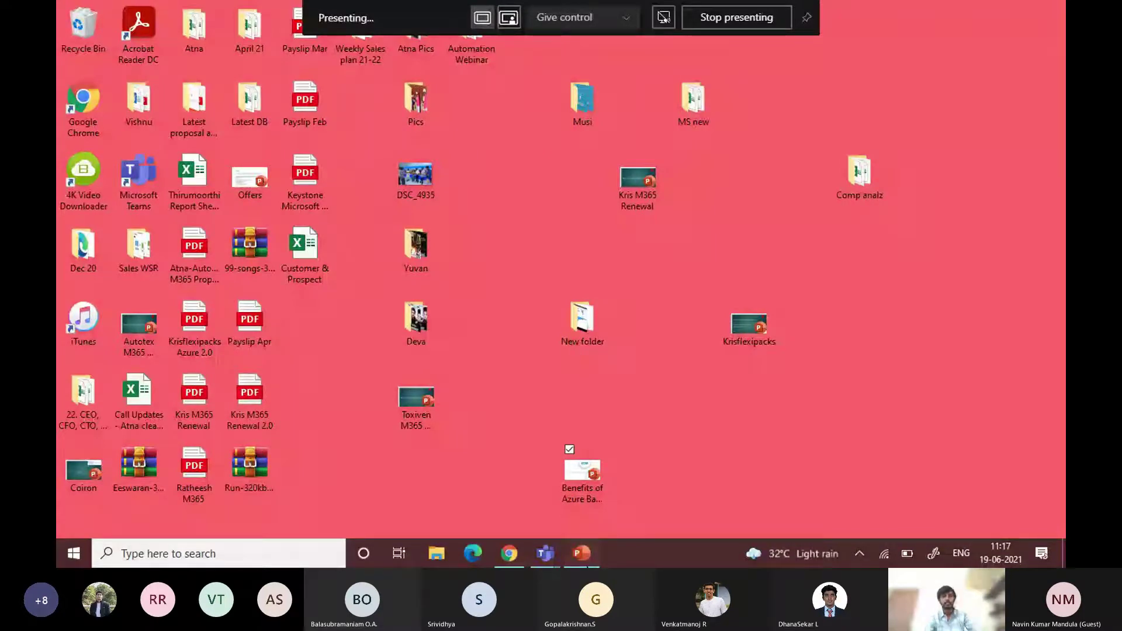
{"action": "key", "text": "alt+Tab"}
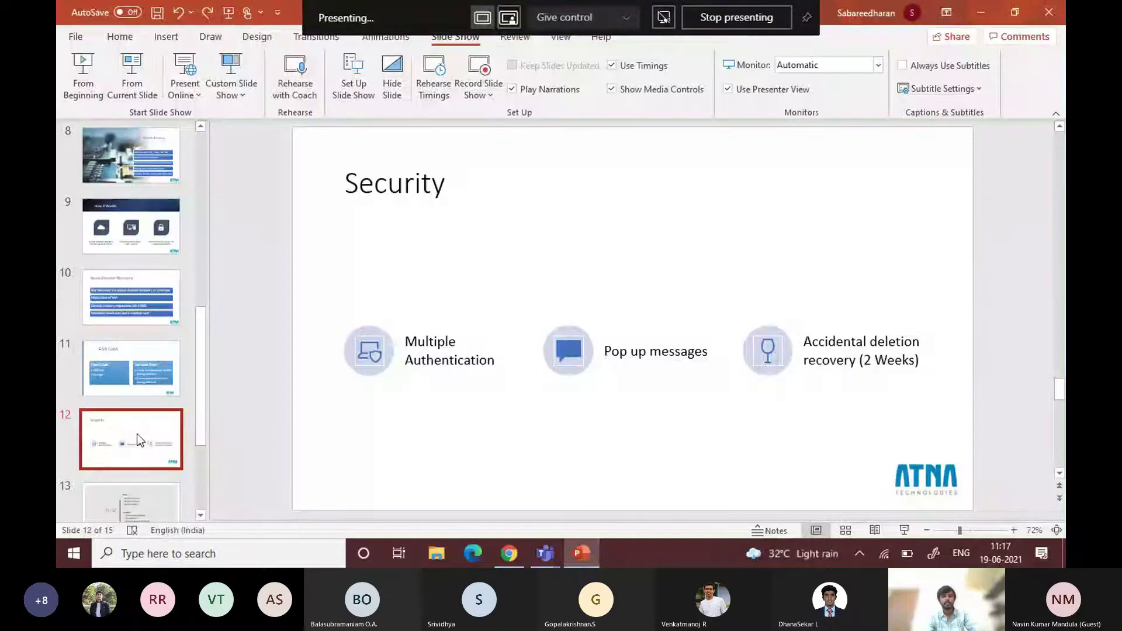
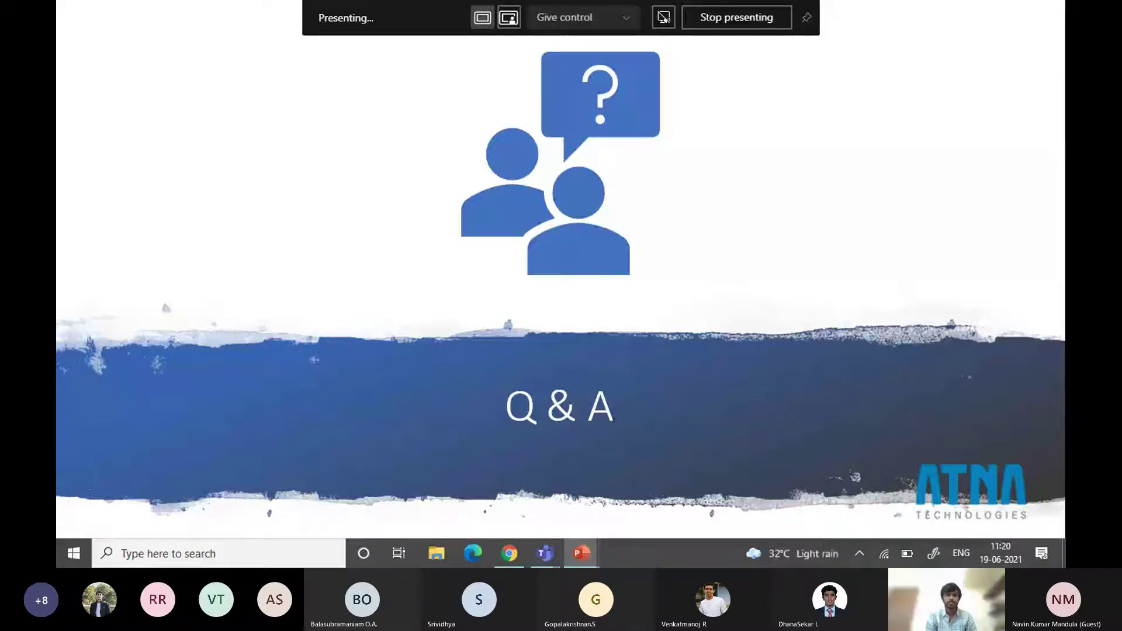
Move past the "Q & A" slide, return to the pricing calculator and review the Virtual Machines configuration and monthly cost
{"action": "key", "text": "Right"}
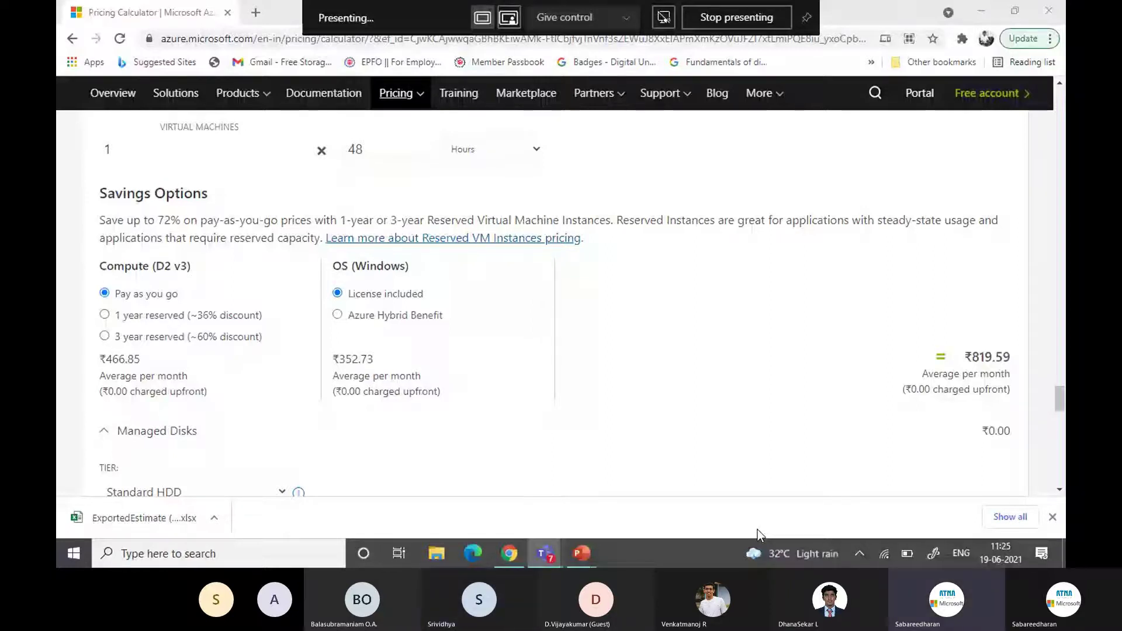
{"action": "scroll", "coordinate": [686, 341], "scroll_direction": "up", "scroll_amount": 5}
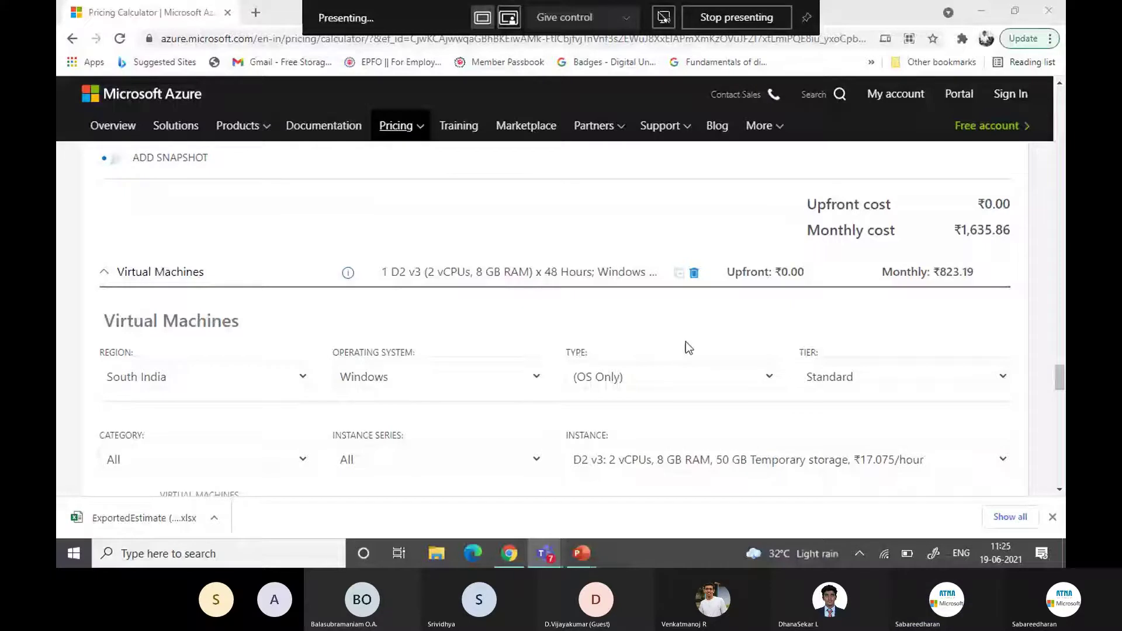
Add another virtual machine from the product list and choose the A2 instance with 2 cores and 3.5 GB RAM
{"action": "scroll", "coordinate": [686, 341], "scroll_direction": "up", "scroll_amount": 10}
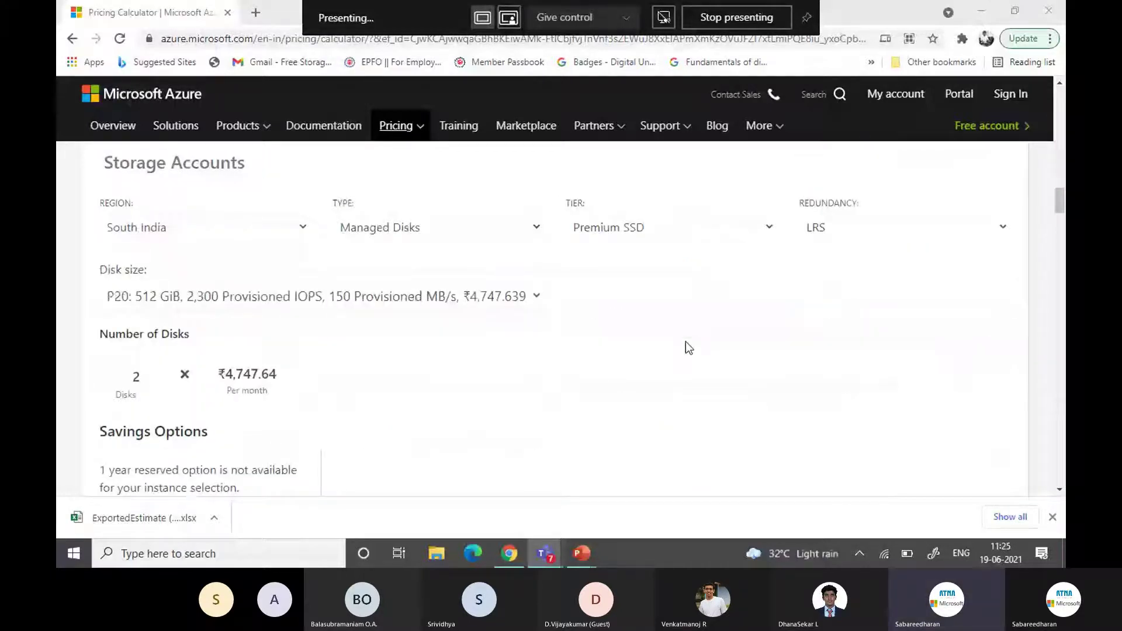
{"action": "scroll", "coordinate": [685, 345], "scroll_direction": "up", "scroll_amount": 10}
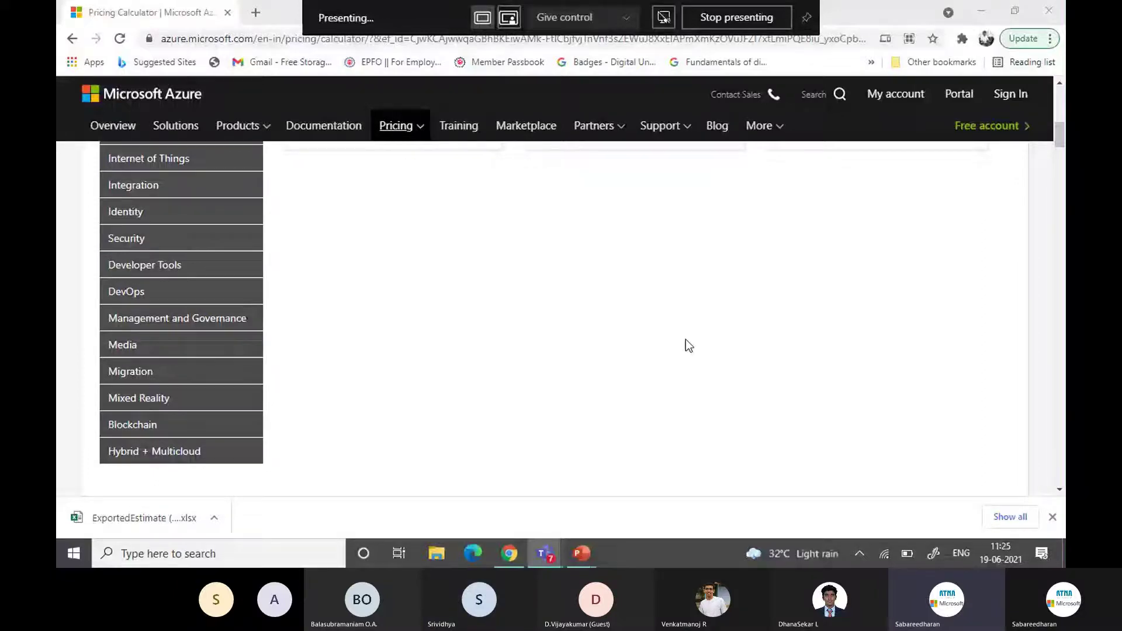
{"action": "scroll", "coordinate": [685, 345], "scroll_direction": "up", "scroll_amount": 5}
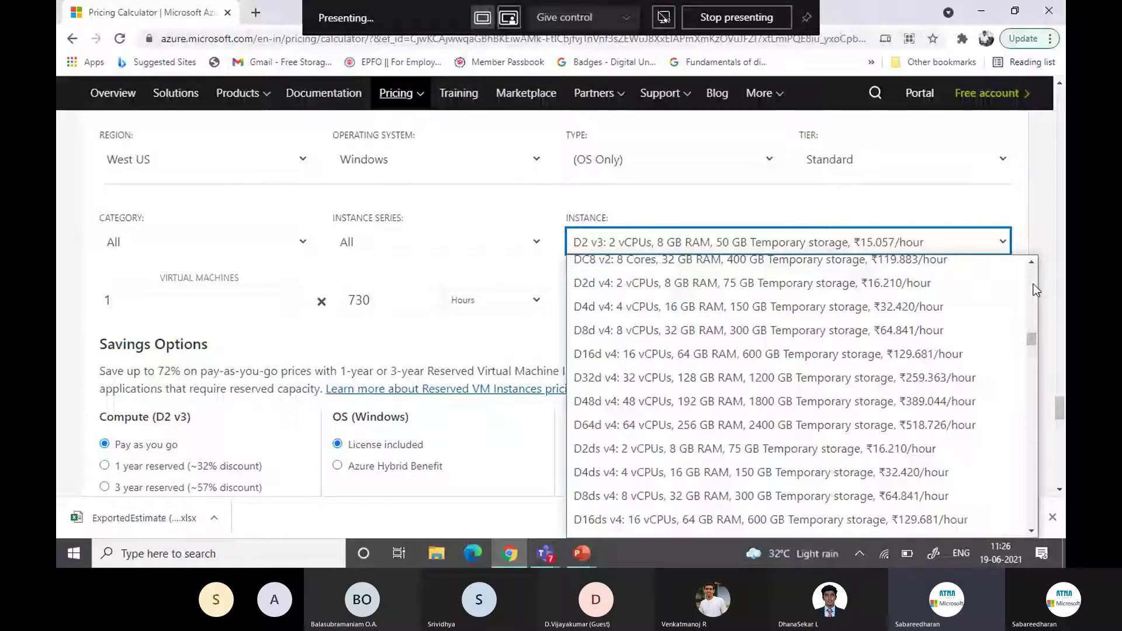
{"action": "scroll", "coordinate": [652, 317], "scroll_direction": "up", "scroll_amount": 10}
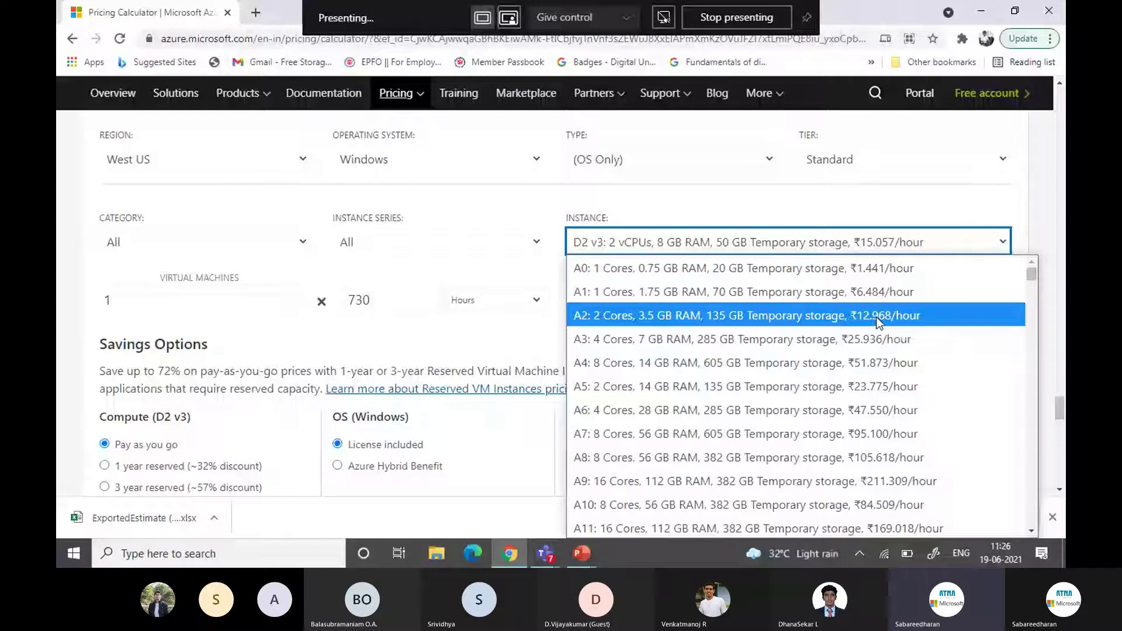
{"action": "left_click", "coordinate": [876, 317]}
Set the West US A2 virtual machine's running time to 200 hours and review its monthly cost
{"action": "double_click", "coordinate": [359, 300]}
{"action": "type", "text": "200"}
{"action": "left_click", "coordinate": [651, 338]}
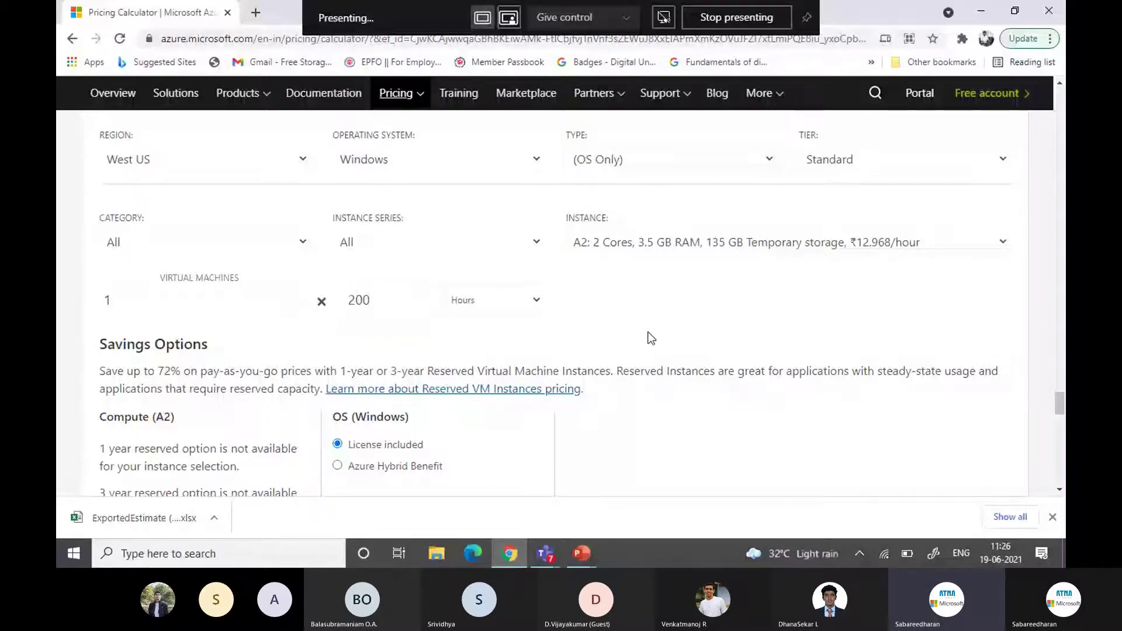
{"action": "scroll", "coordinate": [707, 336], "scroll_direction": "down", "scroll_amount": 1}
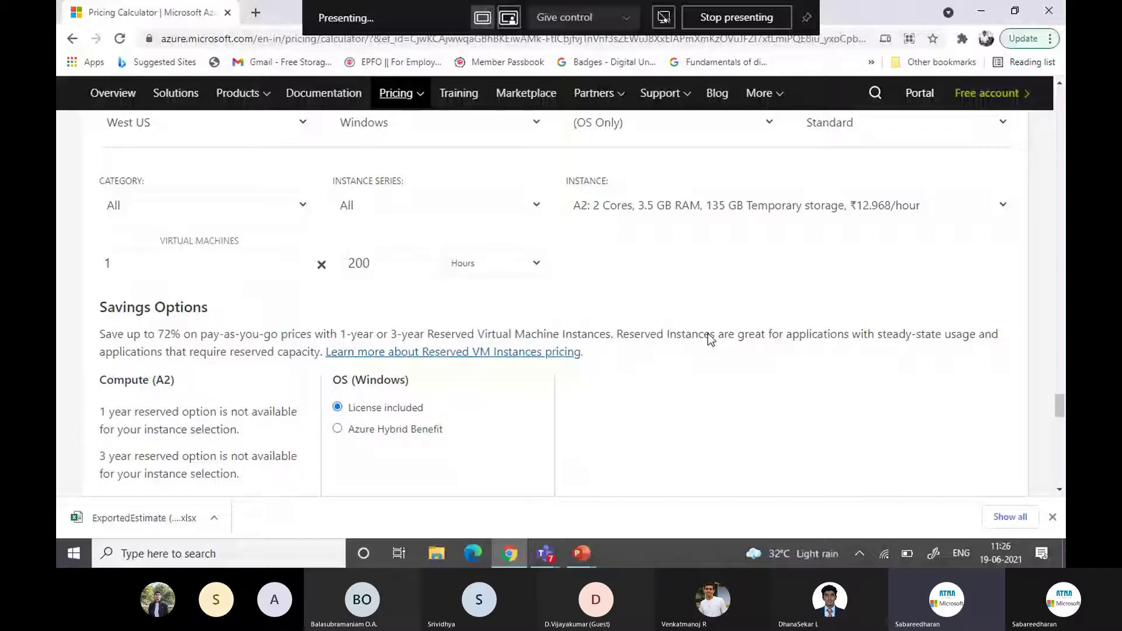
{"action": "scroll", "coordinate": [707, 338], "scroll_direction": "down", "scroll_amount": 5}
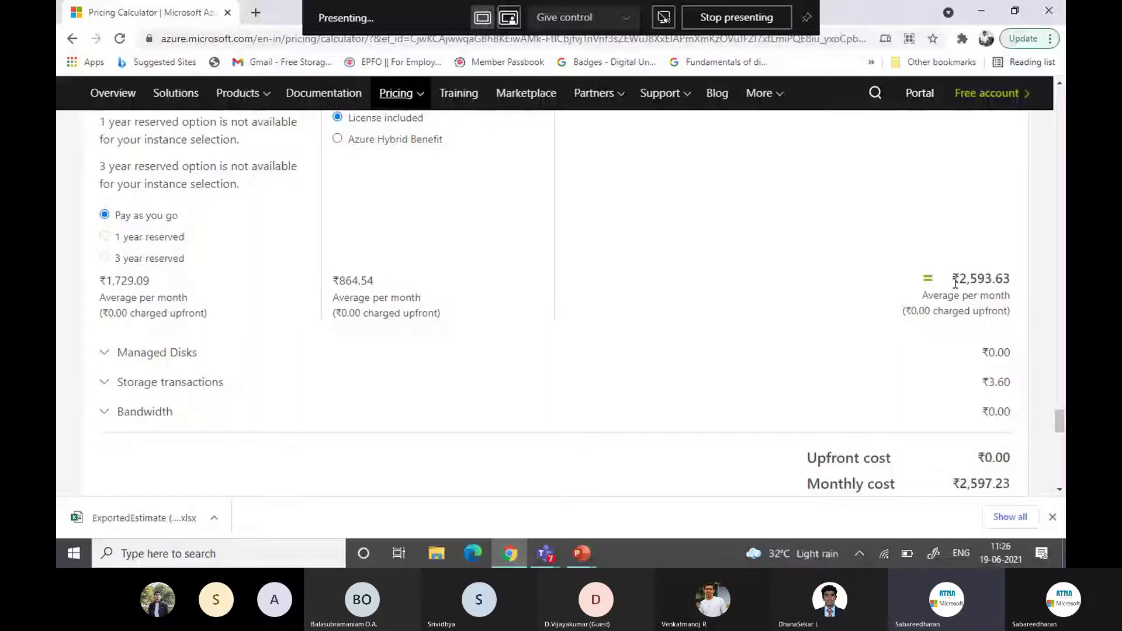
{"action": "scroll", "coordinate": [754, 302], "scroll_direction": "up", "scroll_amount": 6}
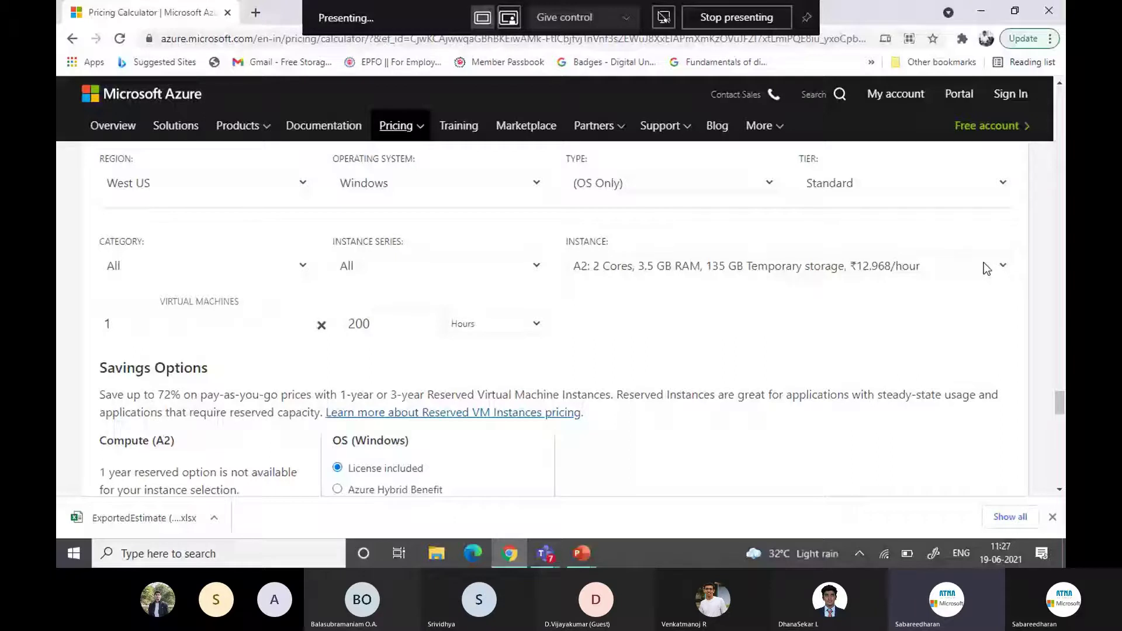
Change the West US virtual machine's type to SQL Server and check the available SQL licenses
{"action": "scroll", "coordinate": [758, 231], "scroll_direction": "up", "scroll_amount": 1}
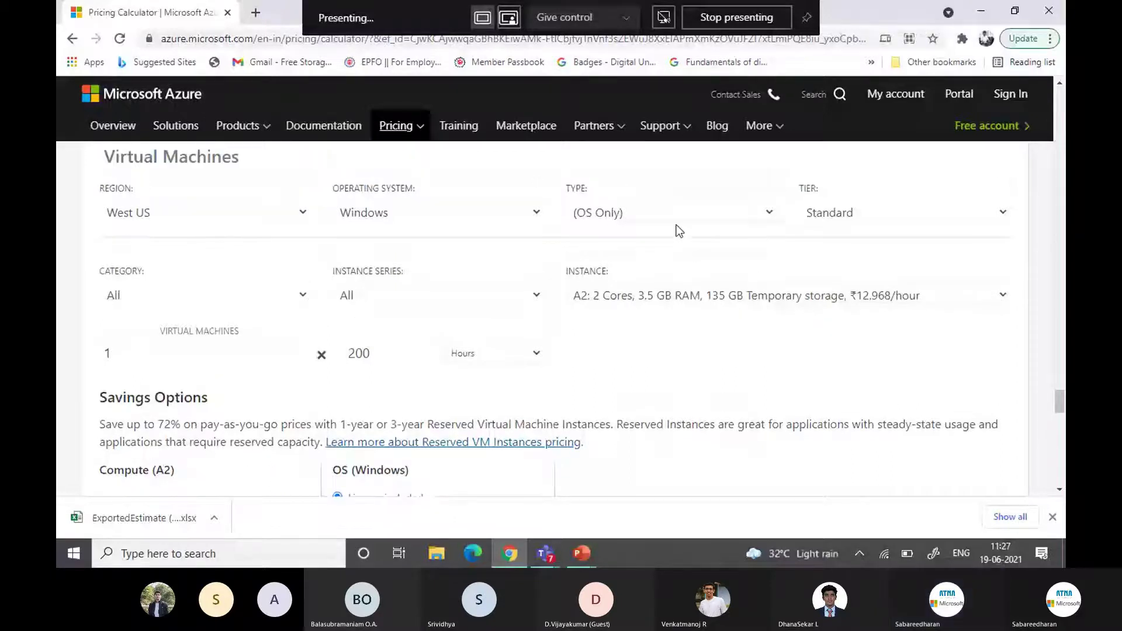
{"action": "left_click", "coordinate": [682, 261]}
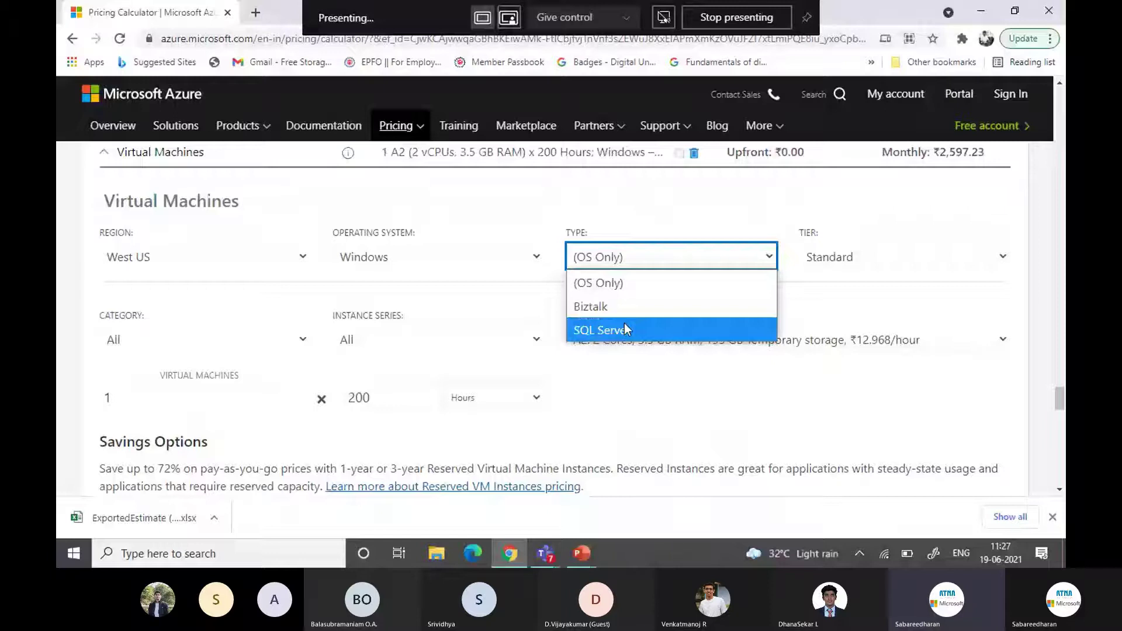
{"action": "left_click", "coordinate": [624, 329]}
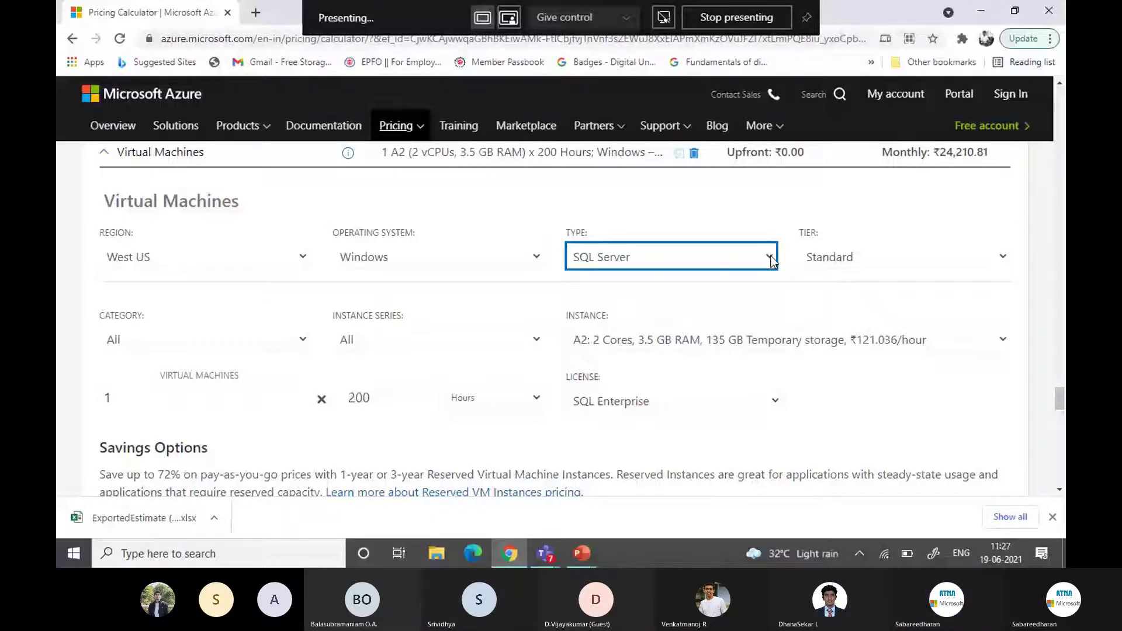
{"action": "left_click", "coordinate": [672, 401]}
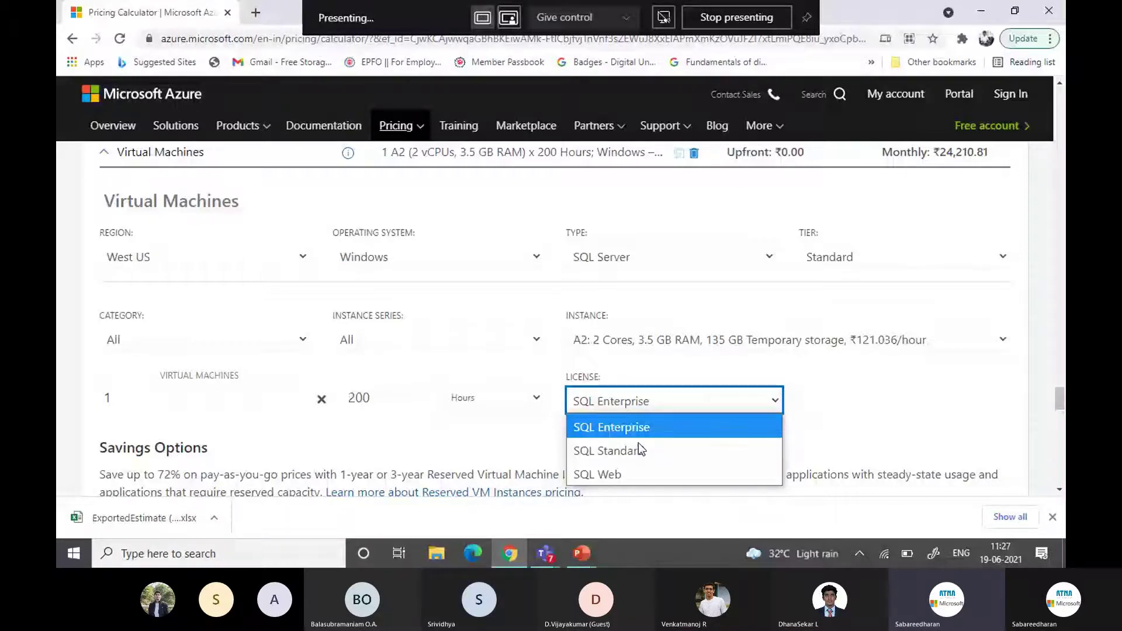
Review the South India virtual machine's settings and costs together with the storage, Site Recovery and backup policy sections of the estimate
{"action": "scroll", "coordinate": [935, 224], "scroll_direction": "down", "scroll_amount": 5}
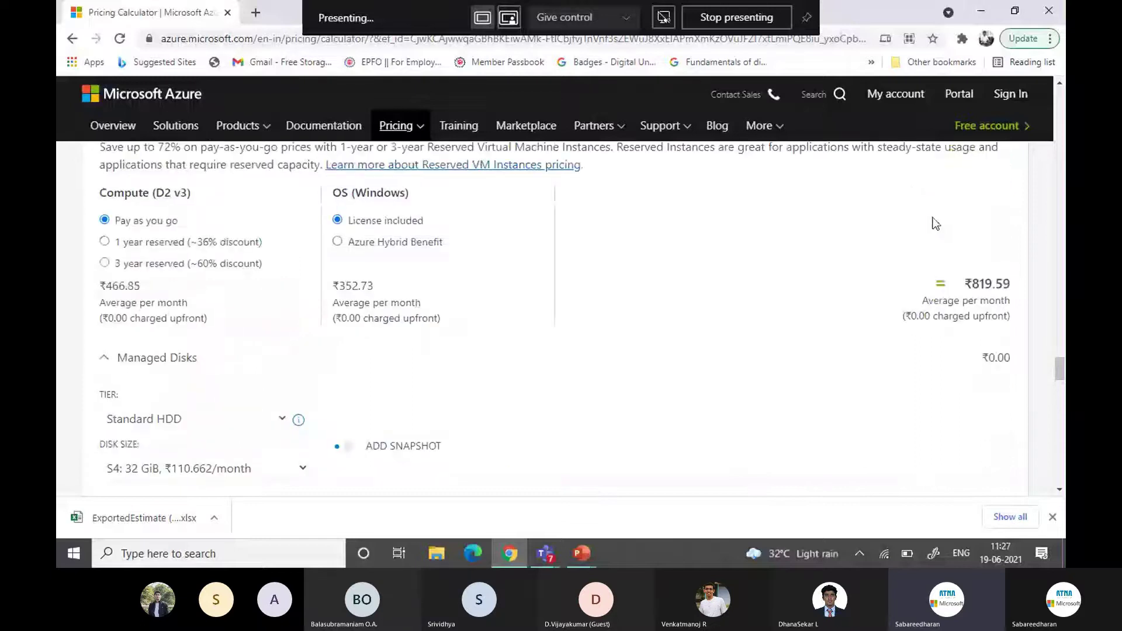
{"action": "scroll", "coordinate": [935, 223], "scroll_direction": "up", "scroll_amount": 1}
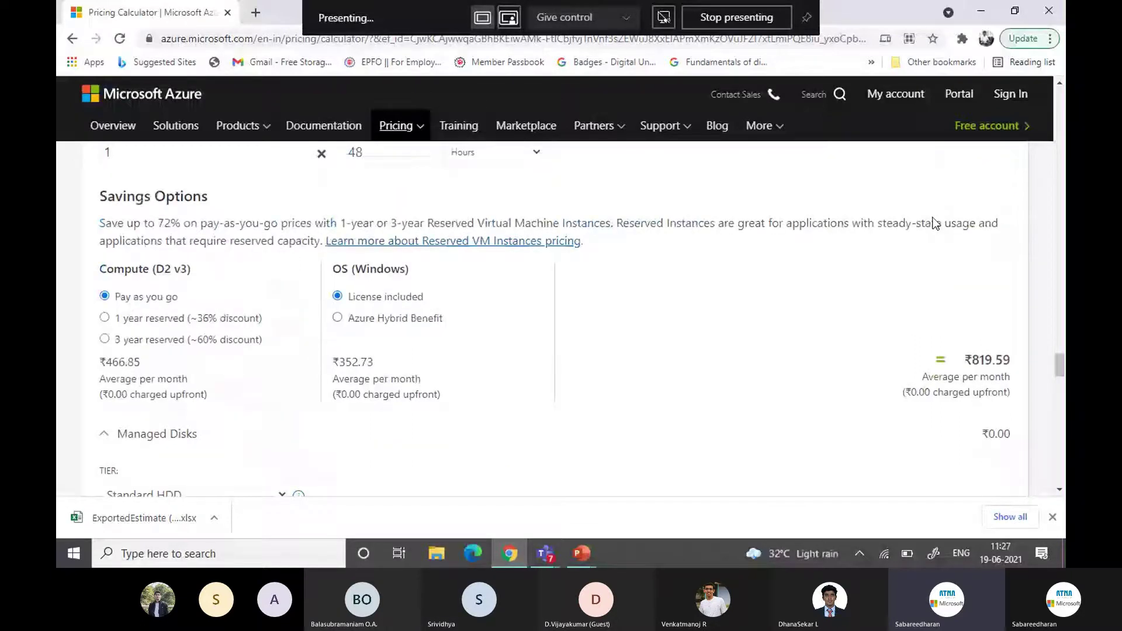
{"action": "scroll", "coordinate": [935, 224], "scroll_direction": "up", "scroll_amount": 4}
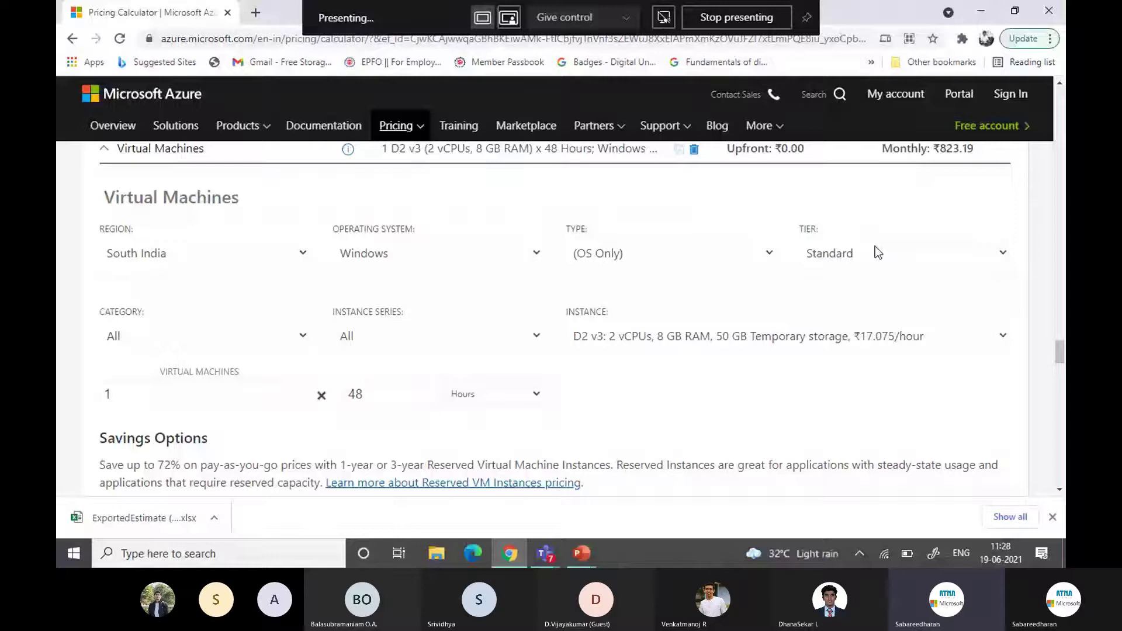
{"action": "left_click", "coordinate": [1057, 187]}
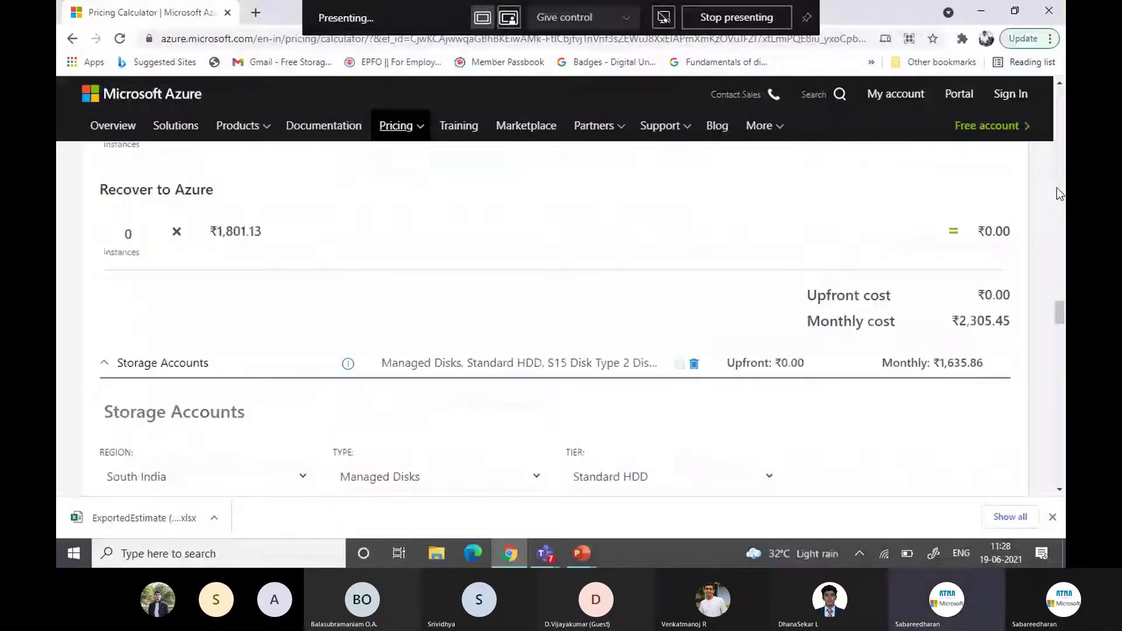
{"action": "left_click", "coordinate": [1056, 187]}
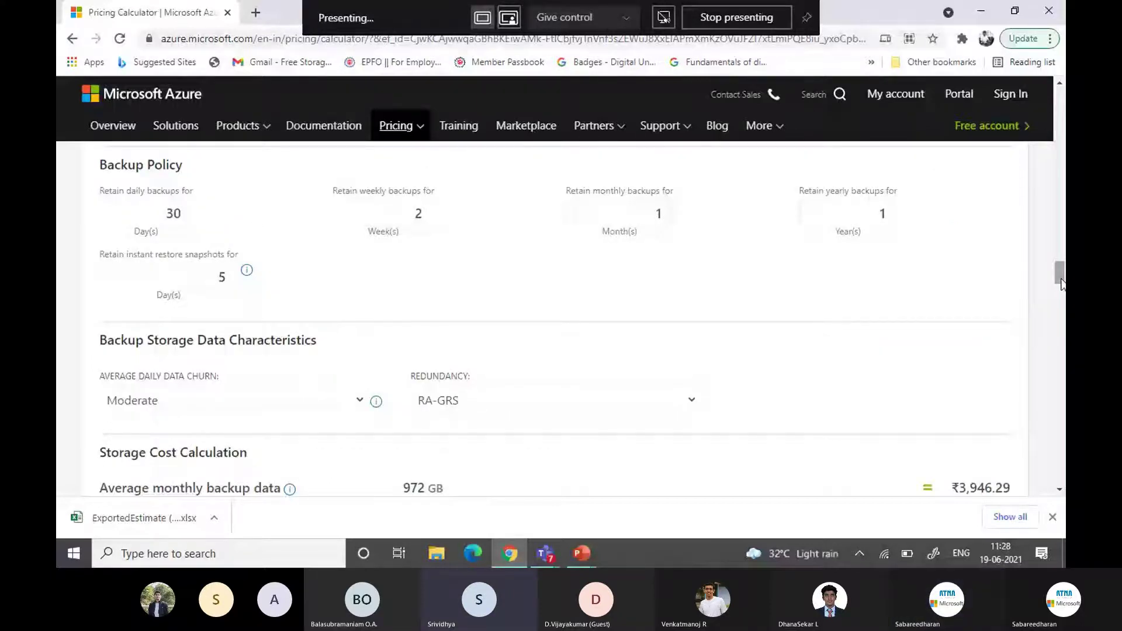
{"action": "left_click_drag", "start_coordinate": [1060, 279], "coordinate": [1055, 321]}
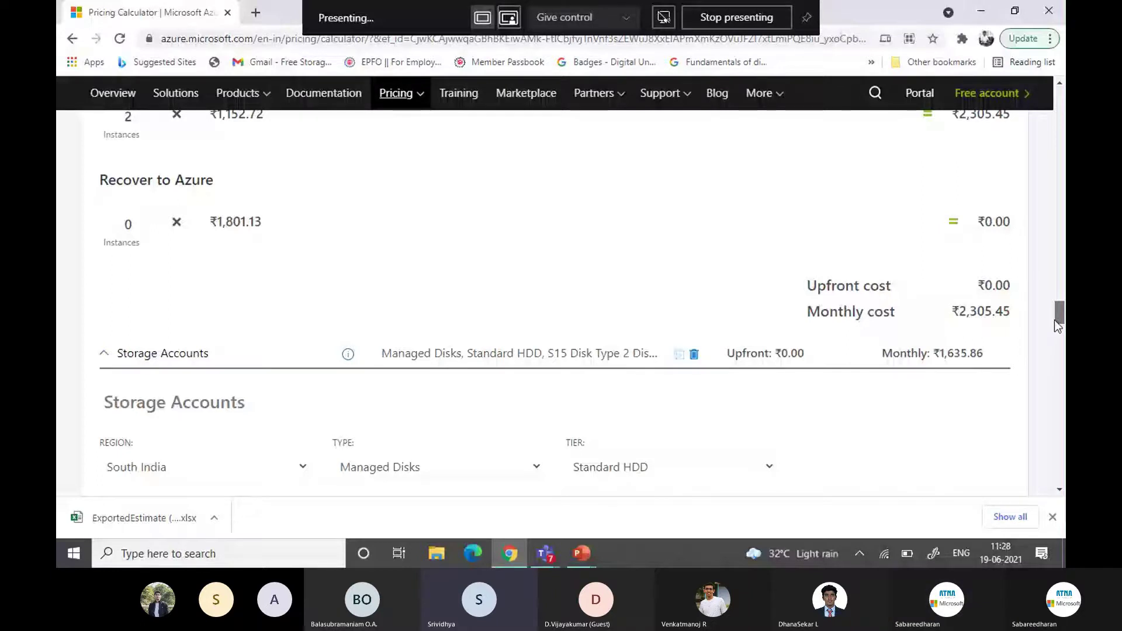
{"action": "left_click_drag", "start_coordinate": [1054, 320], "coordinate": [1059, 373]}
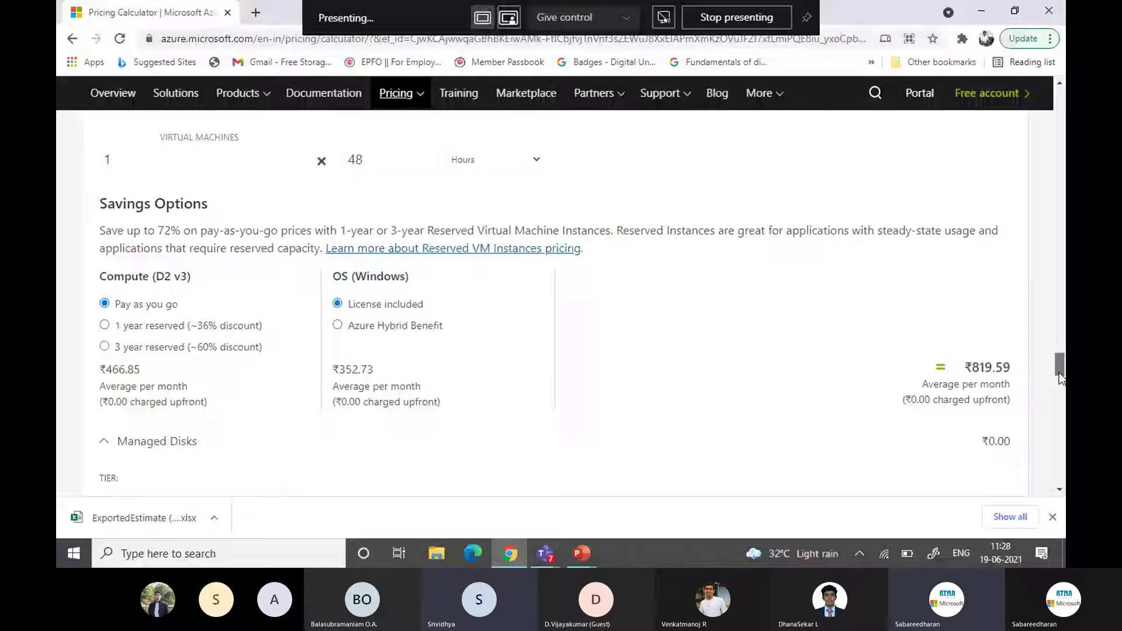
{"action": "scroll", "coordinate": [1059, 373], "scroll_direction": "down", "scroll_amount": 1}
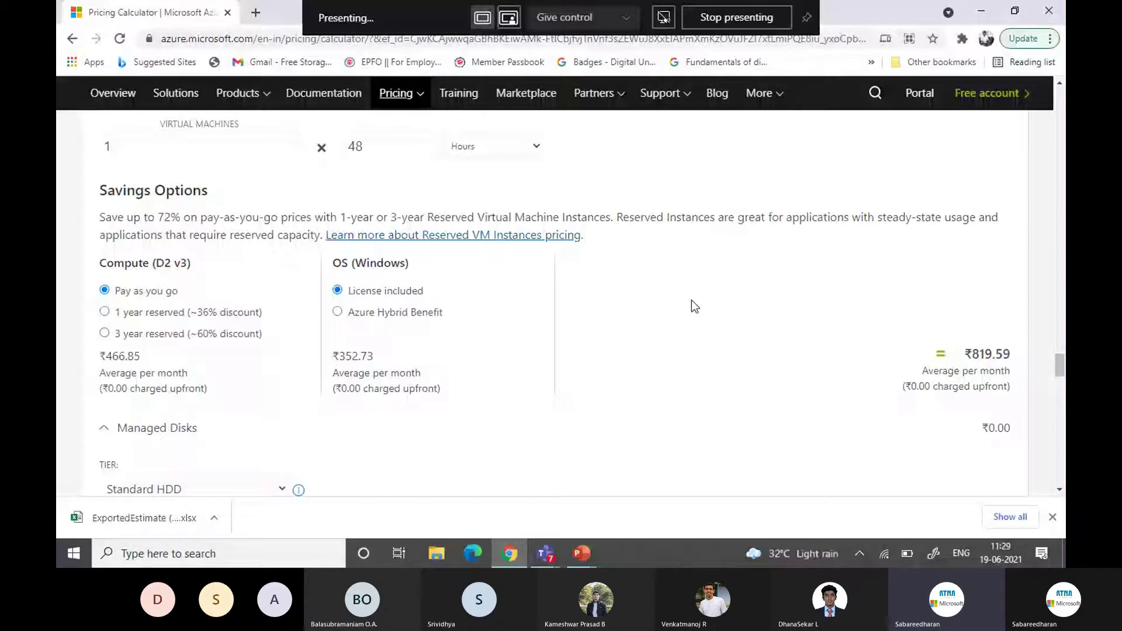
Set the South India D2 v3 virtual machine's compute savings option to 1 year reserved and review the price
{"action": "scroll", "coordinate": [786, 255], "scroll_direction": "up", "scroll_amount": 3}
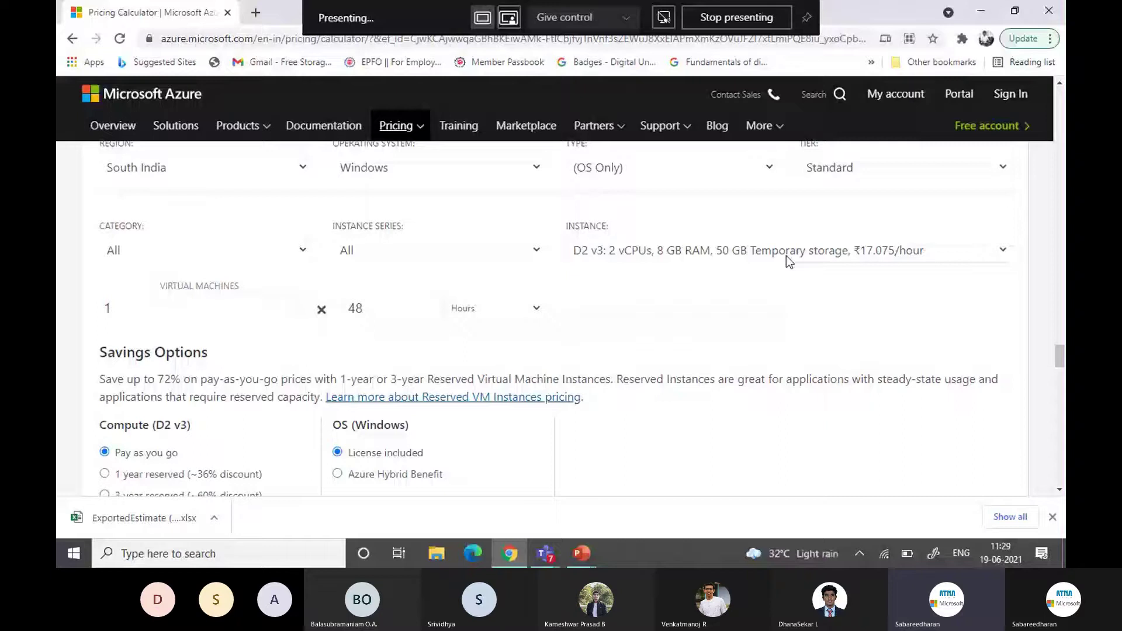
{"action": "scroll", "coordinate": [787, 256], "scroll_direction": "down", "scroll_amount": 1}
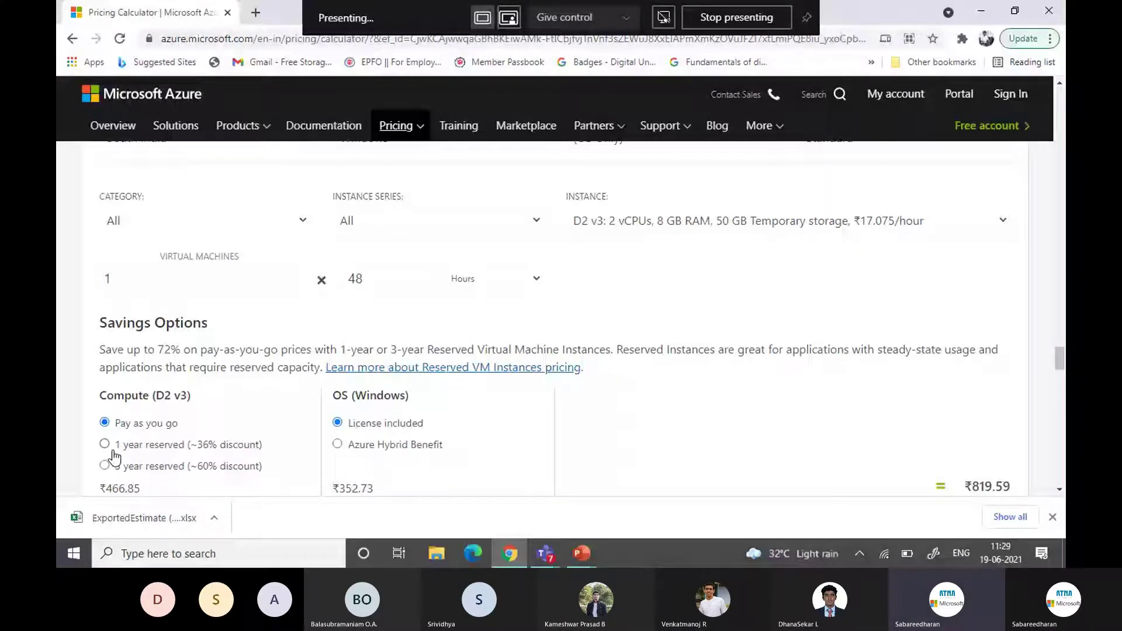
{"action": "left_click", "coordinate": [113, 449]}
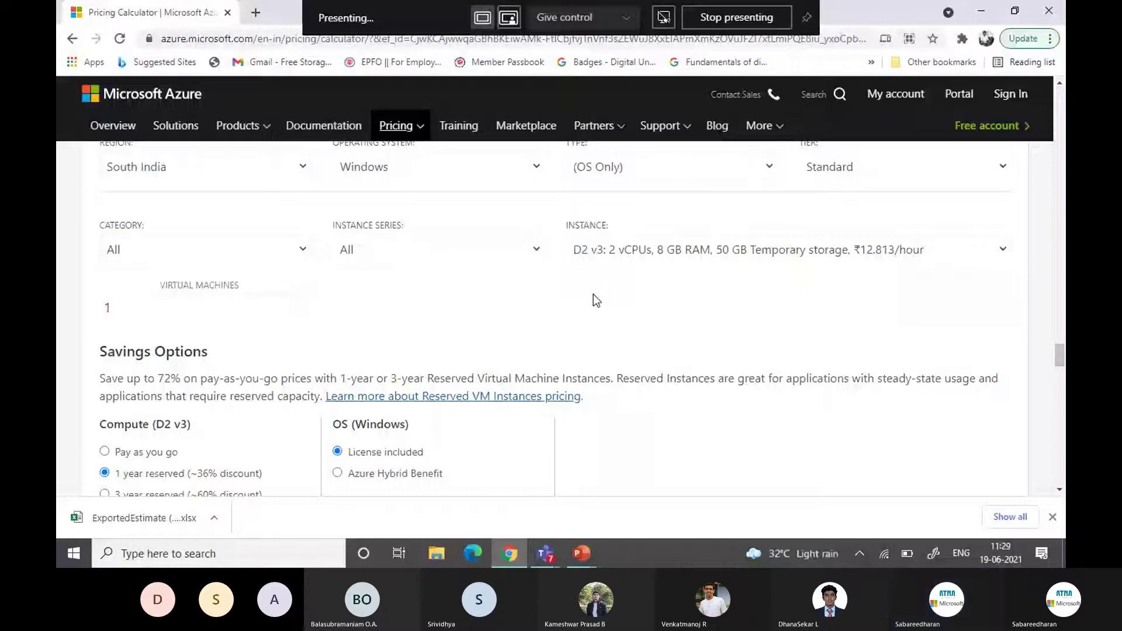
{"action": "scroll", "coordinate": [594, 294], "scroll_direction": "down", "scroll_amount": 2}
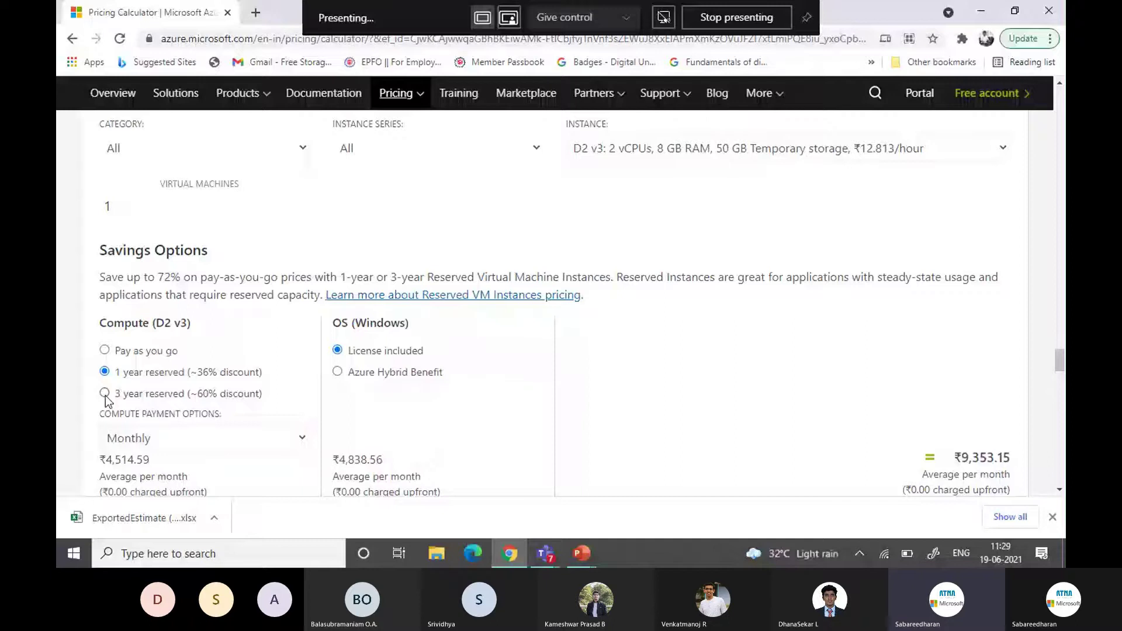
Switch the D2 v3 compute savings option to 3 year reserved and review the hourly and monthly prices
{"action": "left_click", "coordinate": [105, 394]}
{"action": "scroll", "coordinate": [478, 236], "scroll_direction": "up", "scroll_amount": 2}
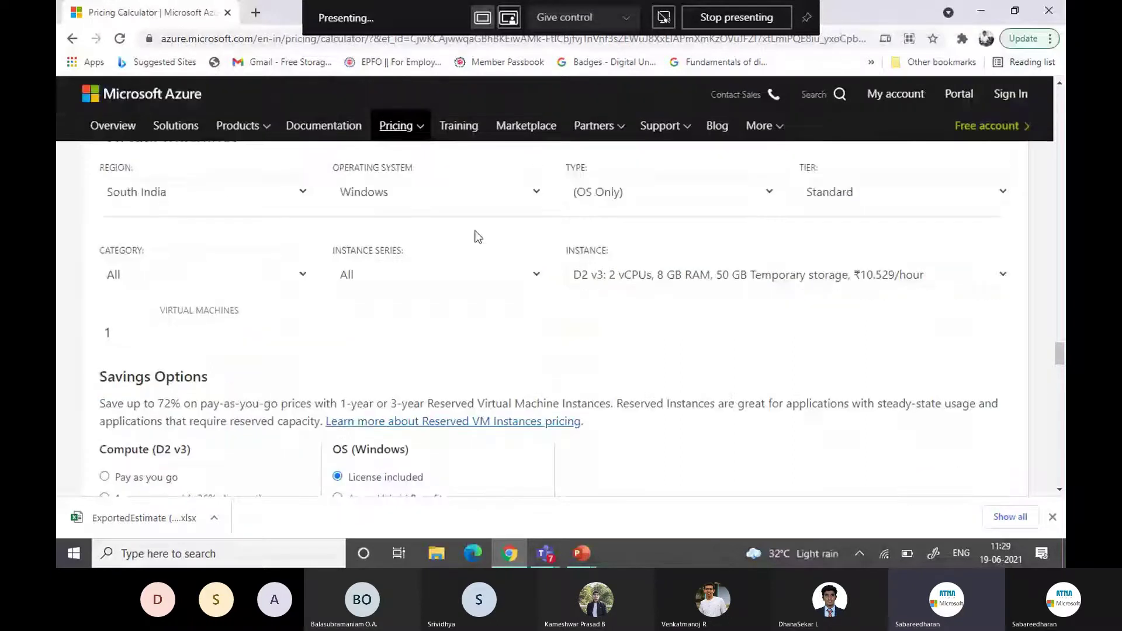
{"action": "scroll", "coordinate": [478, 236], "scroll_direction": "down", "scroll_amount": 2}
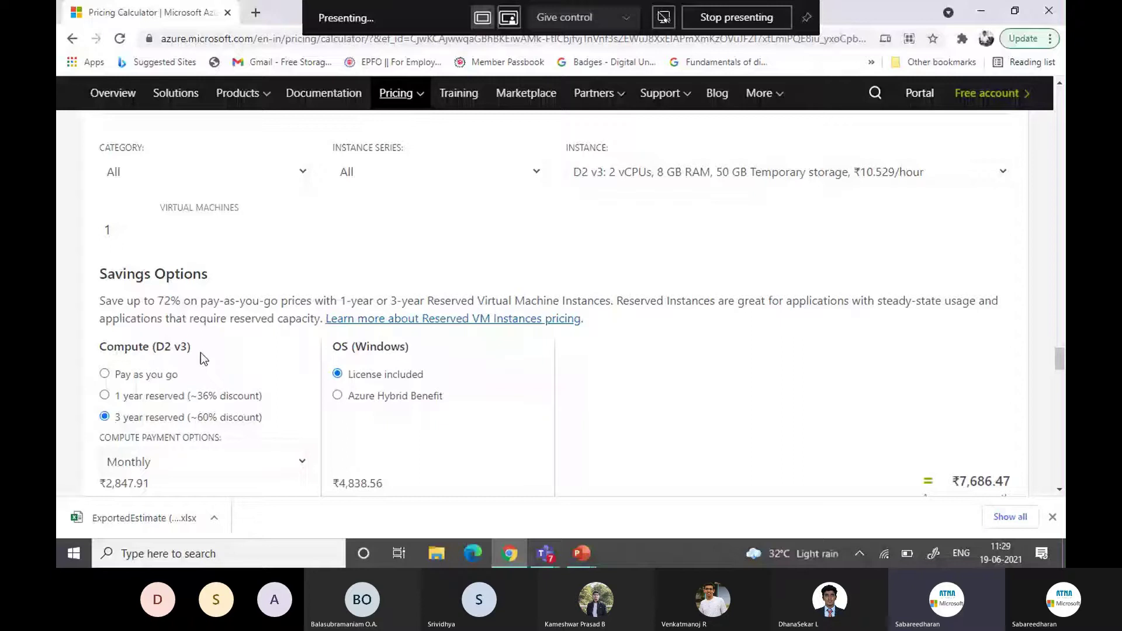
{"action": "scroll", "coordinate": [484, 271], "scroll_direction": "up", "scroll_amount": 3}
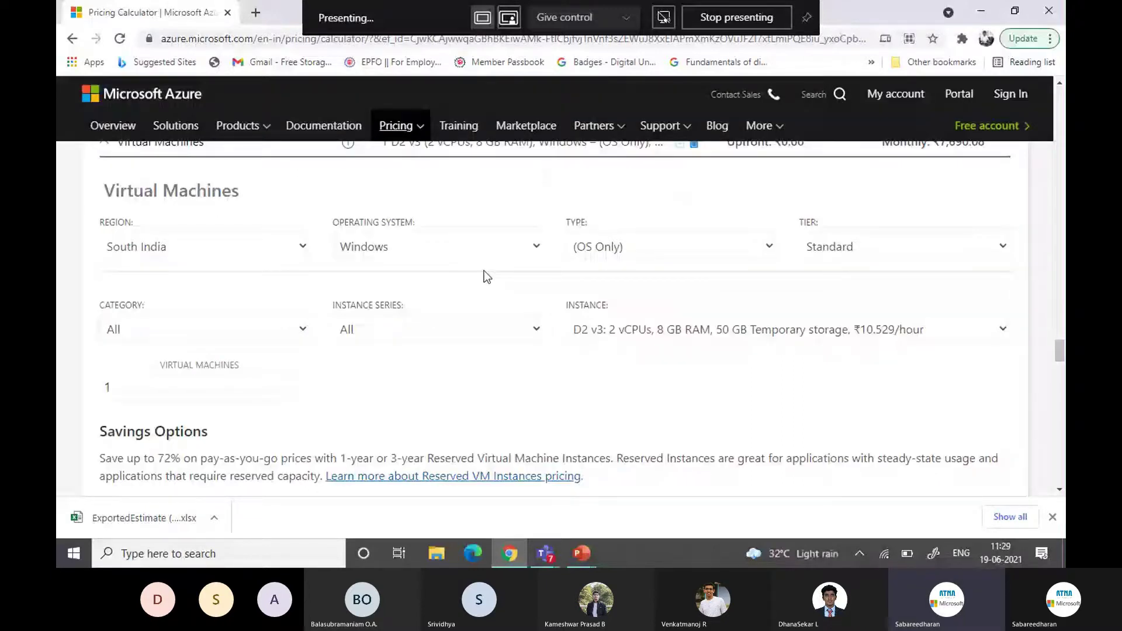
{"action": "scroll", "coordinate": [484, 271], "scroll_direction": "down", "scroll_amount": 5}
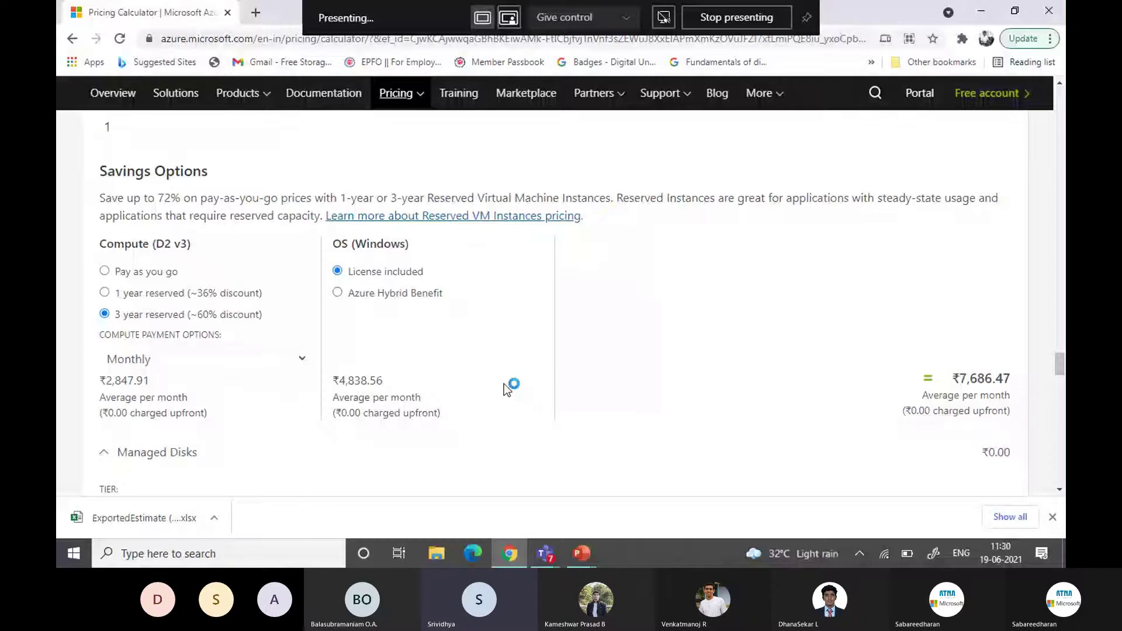
{"action": "scroll", "coordinate": [700, 356], "scroll_direction": "down", "scroll_amount": 1}
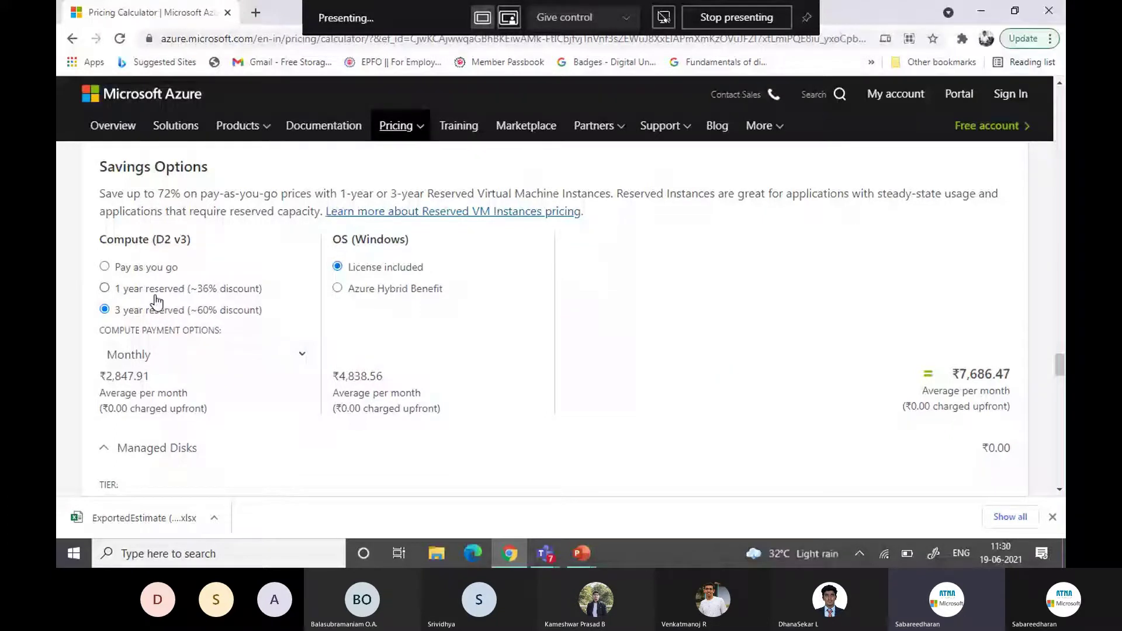
{"action": "scroll", "coordinate": [234, 386], "scroll_direction": "up", "scroll_amount": 3}
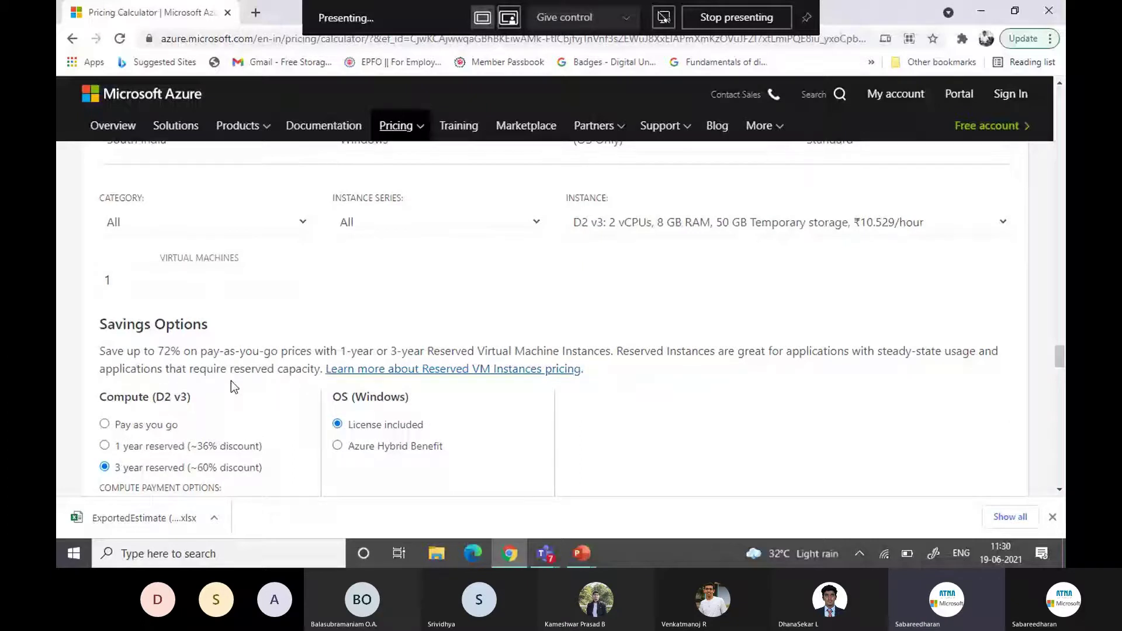
Return the D2 v3 compute option to pay as you go for comparison, and select 1 year reserved again
{"action": "left_click", "coordinate": [105, 446]}
{"action": "left_click", "coordinate": [105, 425]}
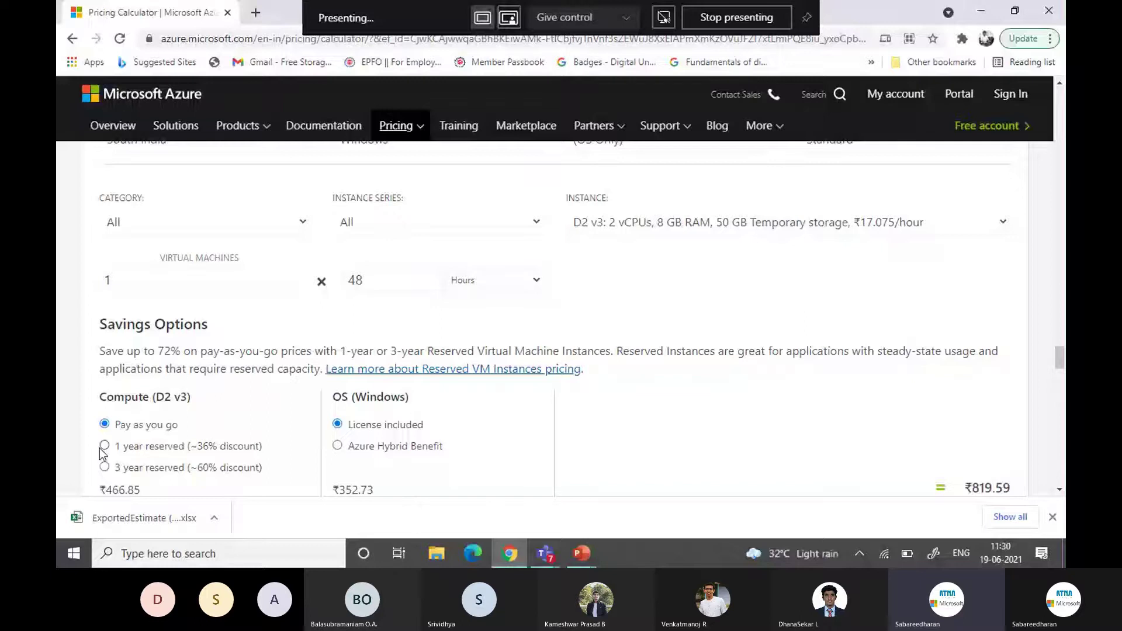
{"action": "left_click", "coordinate": [104, 446]}
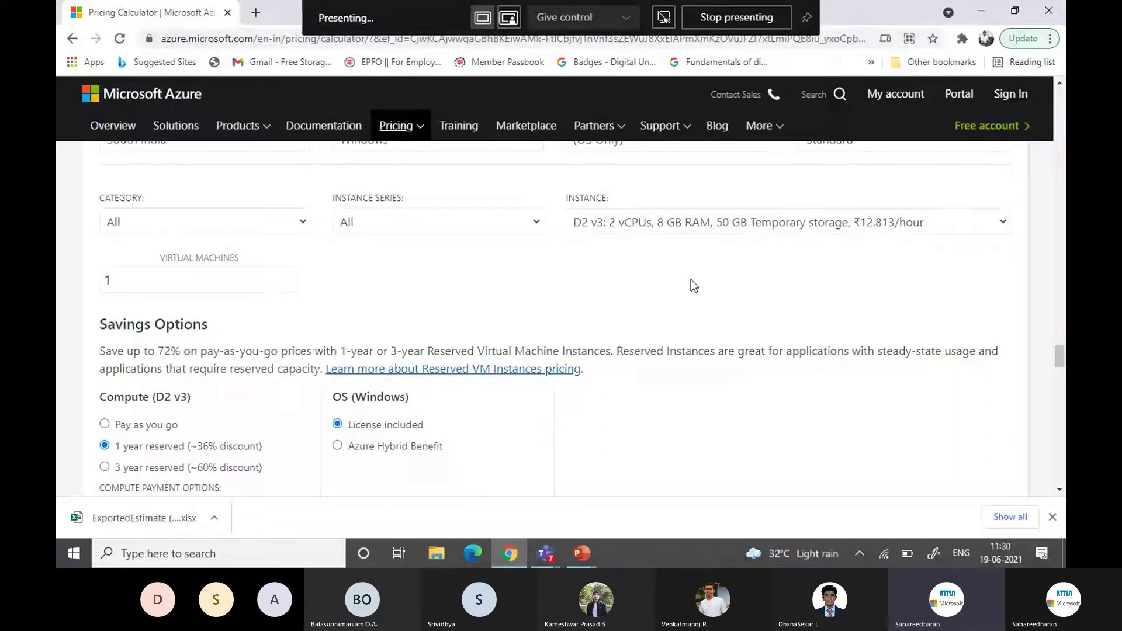
Apply Azure Hybrid Benefit to the D2 v3 virtual machine's Windows license and review its configuration
{"action": "key", "text": "Tab"}
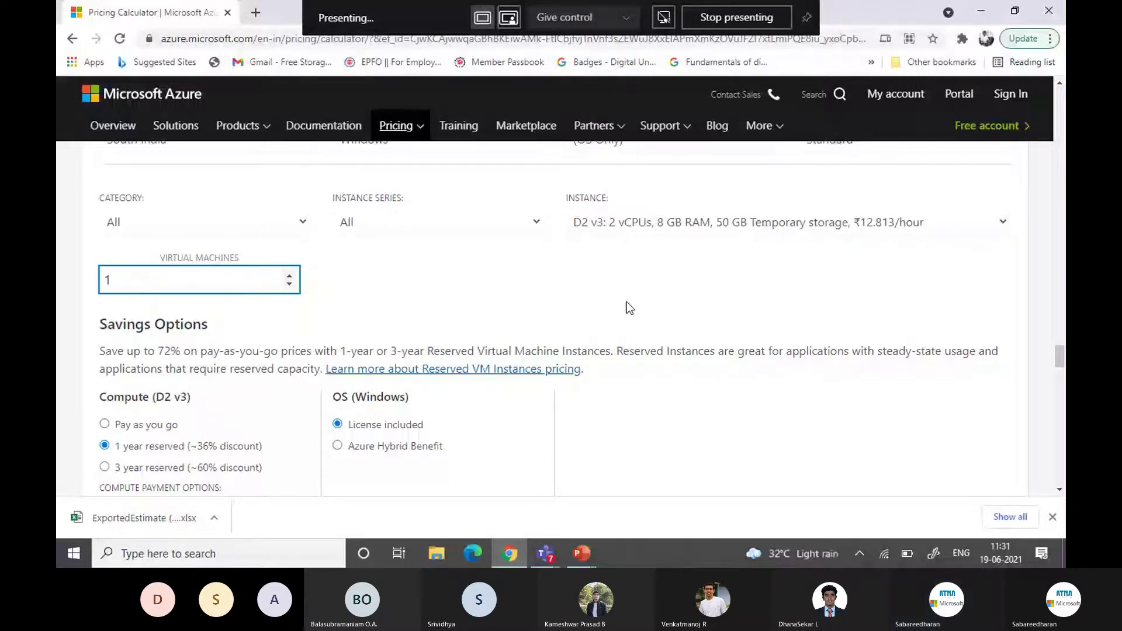
{"action": "left_click", "coordinate": [338, 446]}
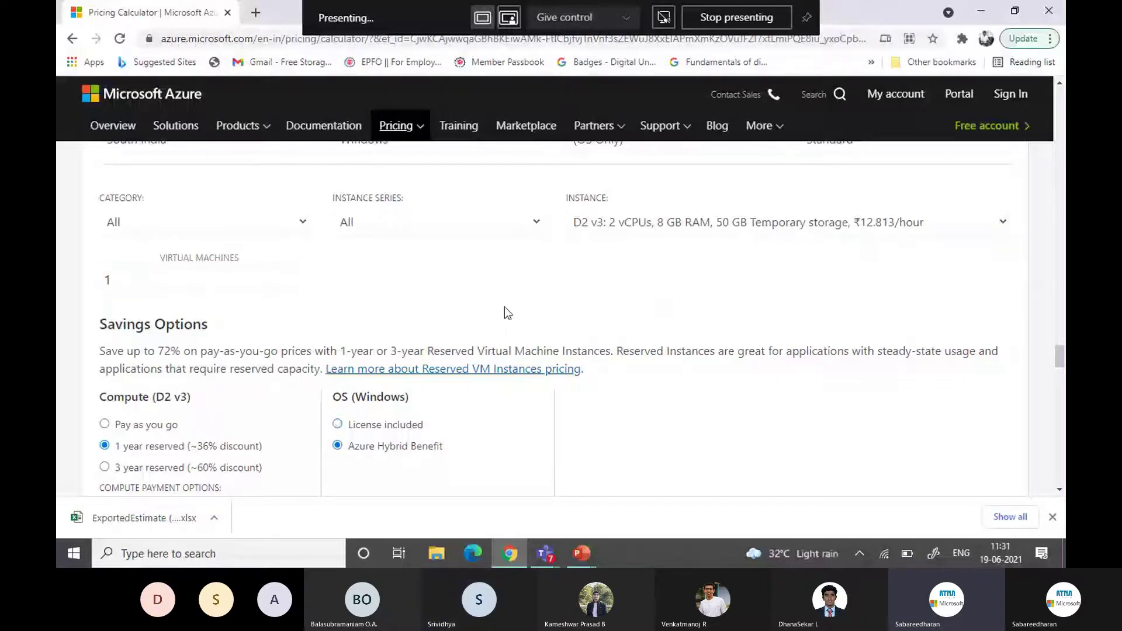
{"action": "scroll", "coordinate": [520, 321], "scroll_direction": "up", "scroll_amount": 1}
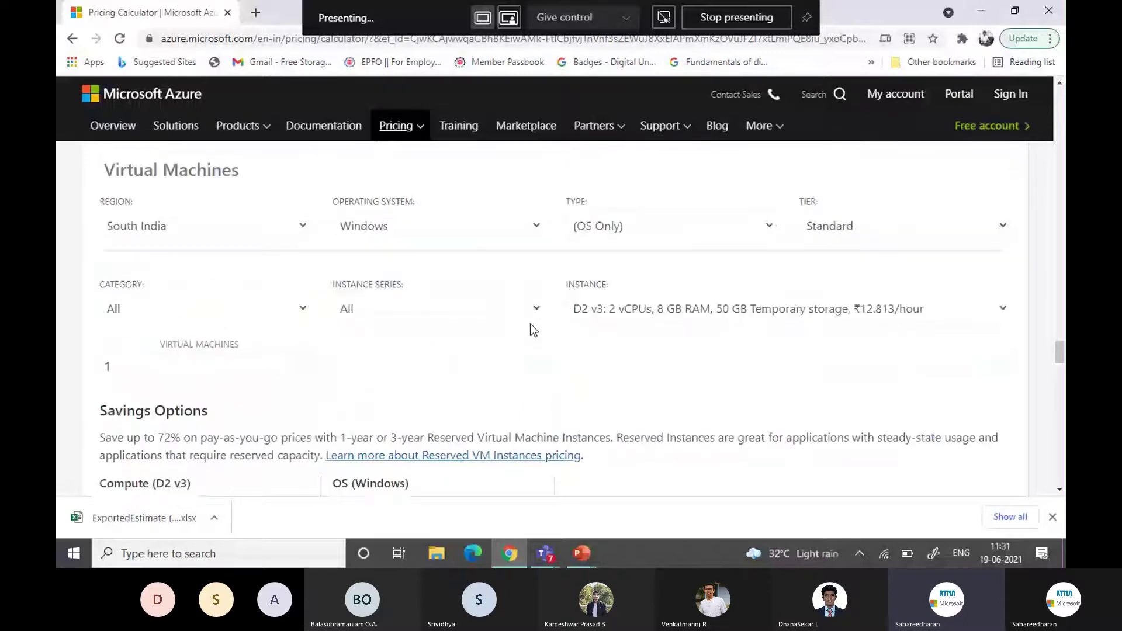
Switch the D2 v3 virtual machine's Windows licensing back to License included
{"action": "scroll", "coordinate": [533, 330], "scroll_direction": "down", "scroll_amount": 2}
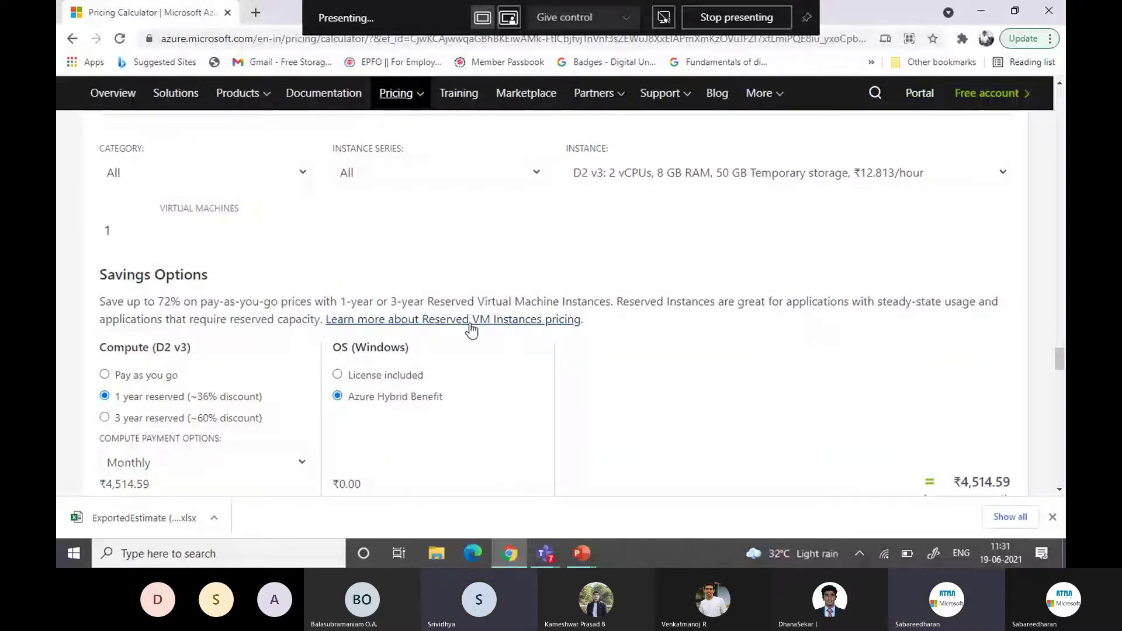
{"action": "scroll", "coordinate": [409, 380], "scroll_direction": "up", "scroll_amount": 1}
{"action": "left_click", "coordinate": [337, 433]}
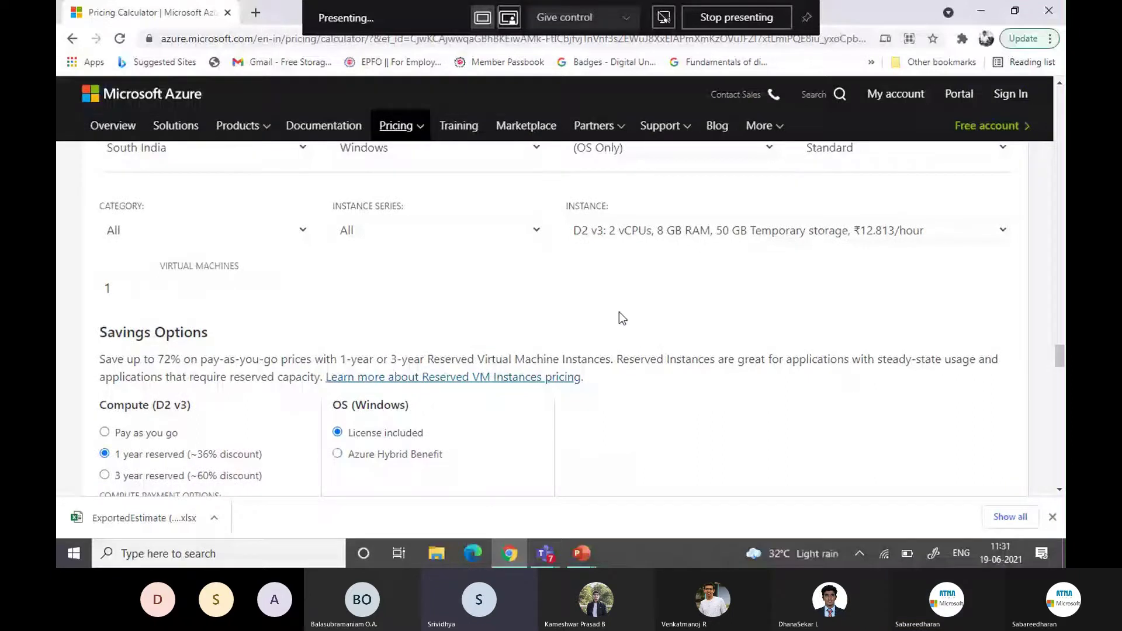
Review the South India D2 v3 virtual machine's configuration, monthly cost and savings options with the Windows license included
{"action": "scroll", "coordinate": [621, 318], "scroll_direction": "up", "scroll_amount": 1}
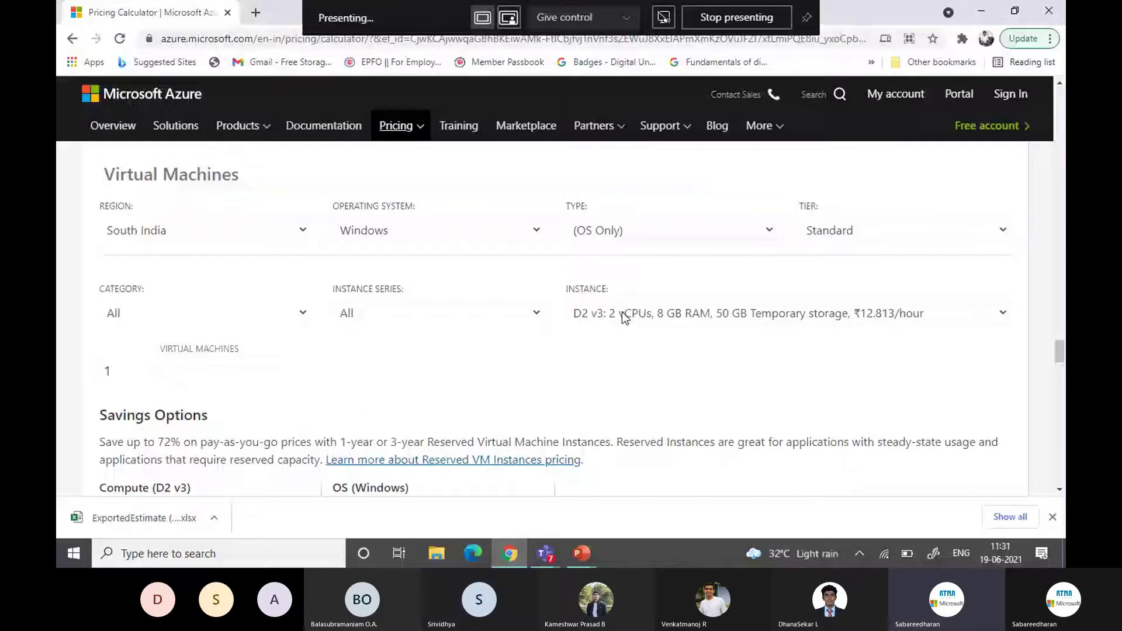
{"action": "scroll", "coordinate": [622, 317], "scroll_direction": "up", "scroll_amount": 1}
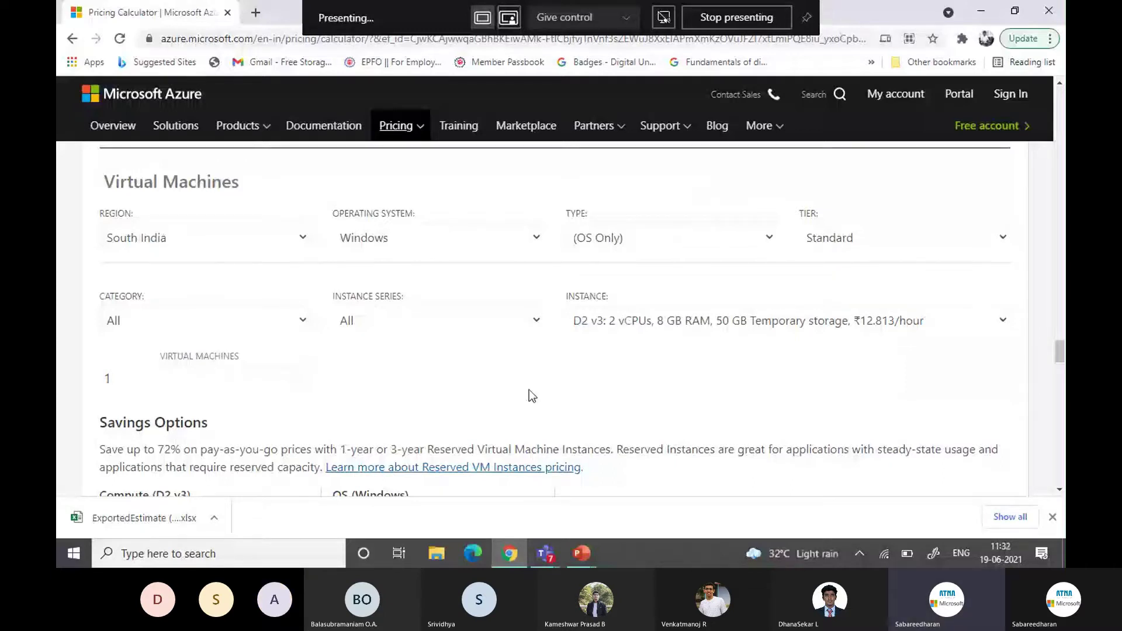
{"action": "scroll", "coordinate": [528, 395], "scroll_direction": "down", "scroll_amount": 3}
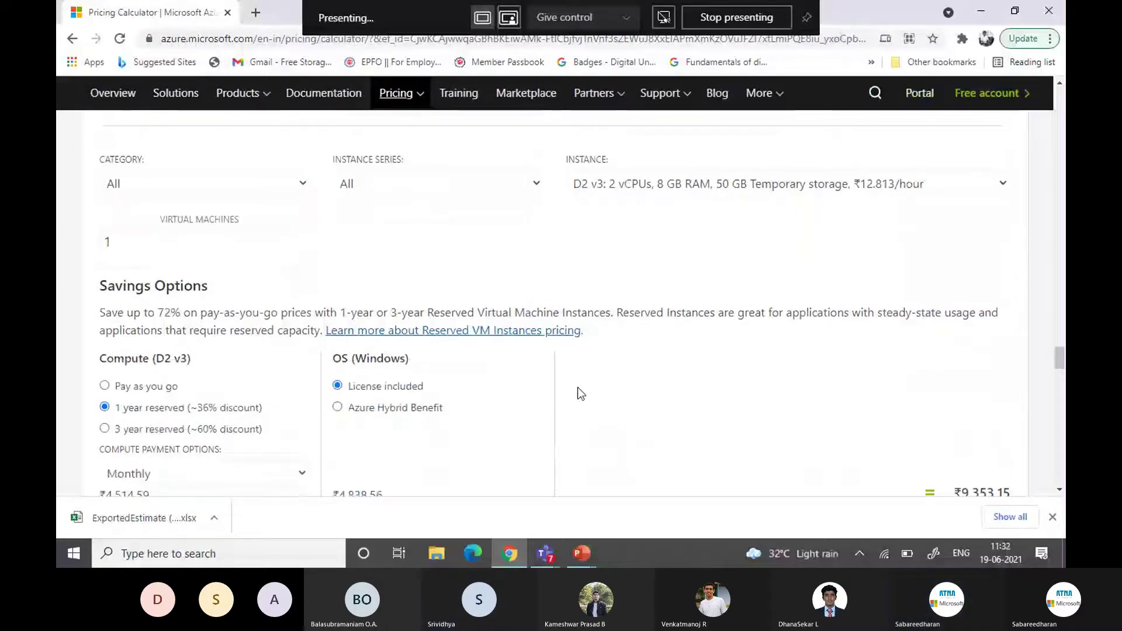
{"action": "scroll", "coordinate": [906, 459], "scroll_direction": "up", "scroll_amount": 3}
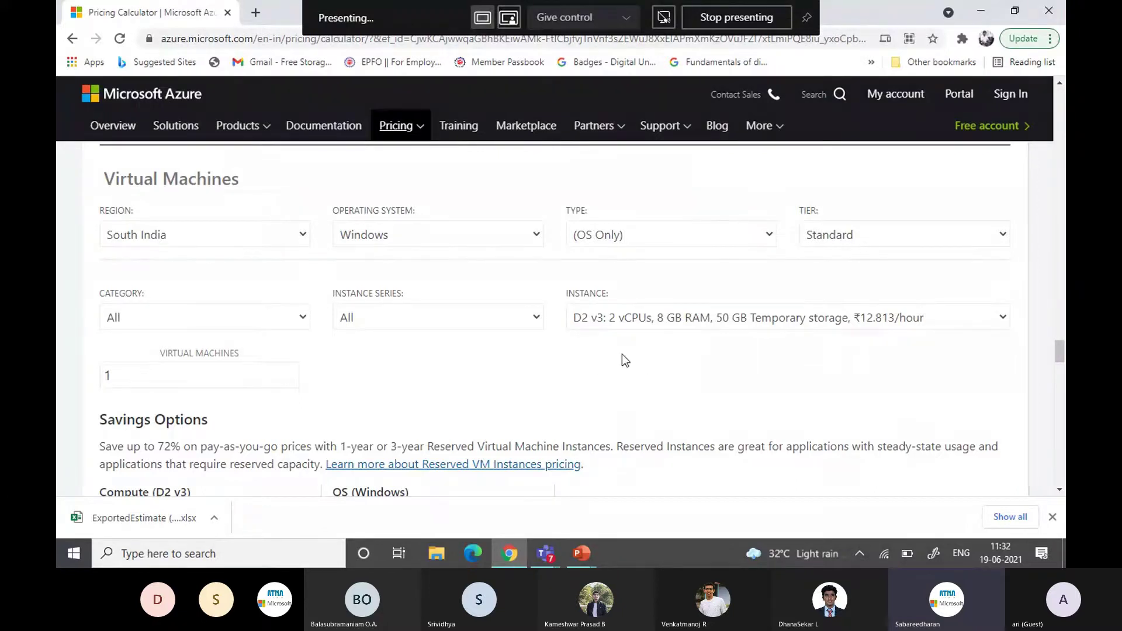
{"action": "scroll", "coordinate": [590, 368], "scroll_direction": "up", "scroll_amount": 1}
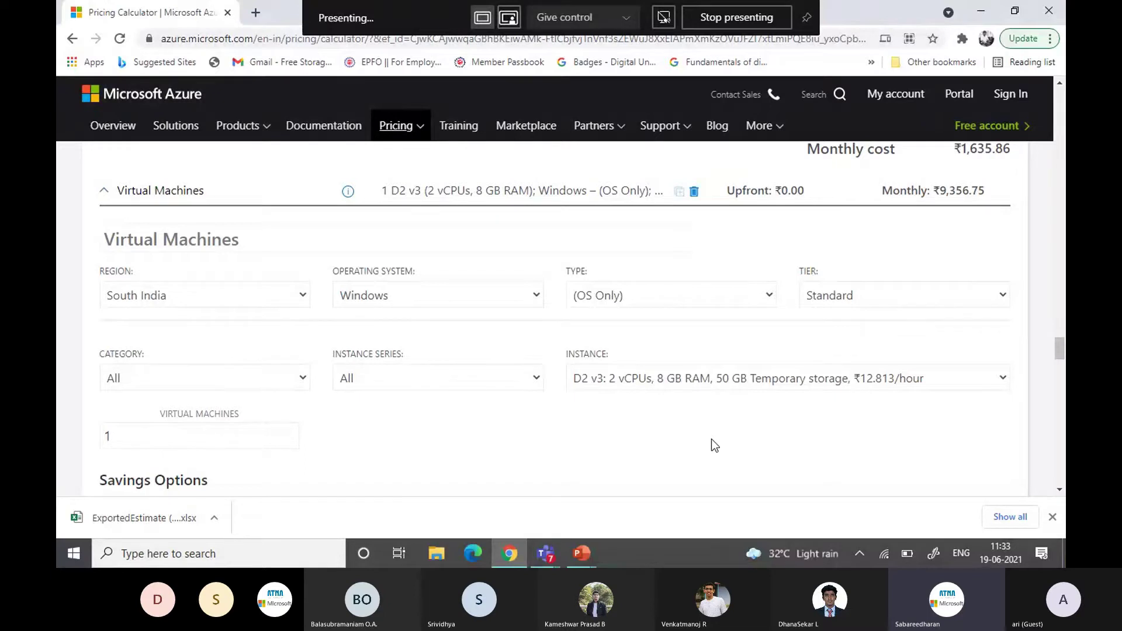
{"action": "scroll", "coordinate": [711, 439], "scroll_direction": "down", "scroll_amount": 1}
{"action": "scroll", "coordinate": [710, 439], "scroll_direction": "down", "scroll_amount": 2}
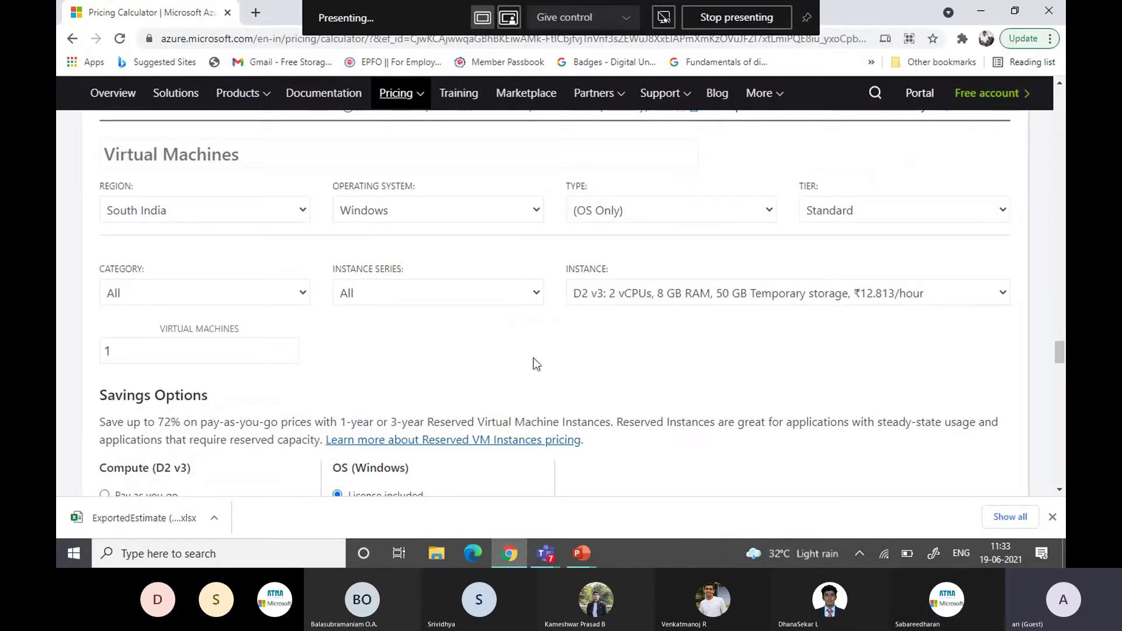
{"action": "scroll", "coordinate": [537, 363], "scroll_direction": "down", "scroll_amount": 1}
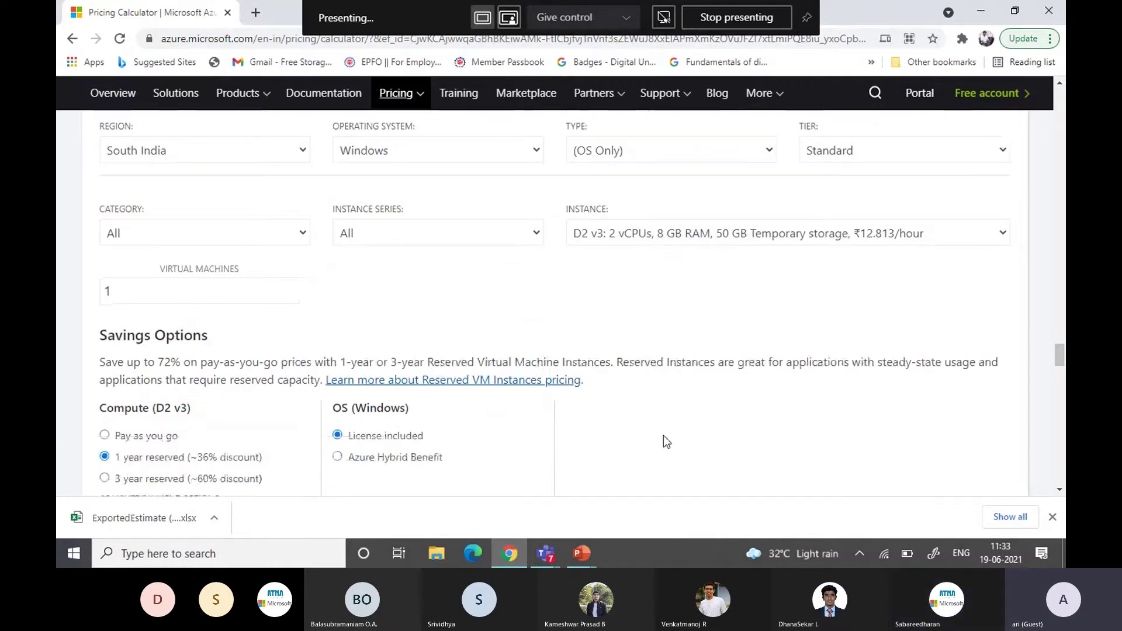